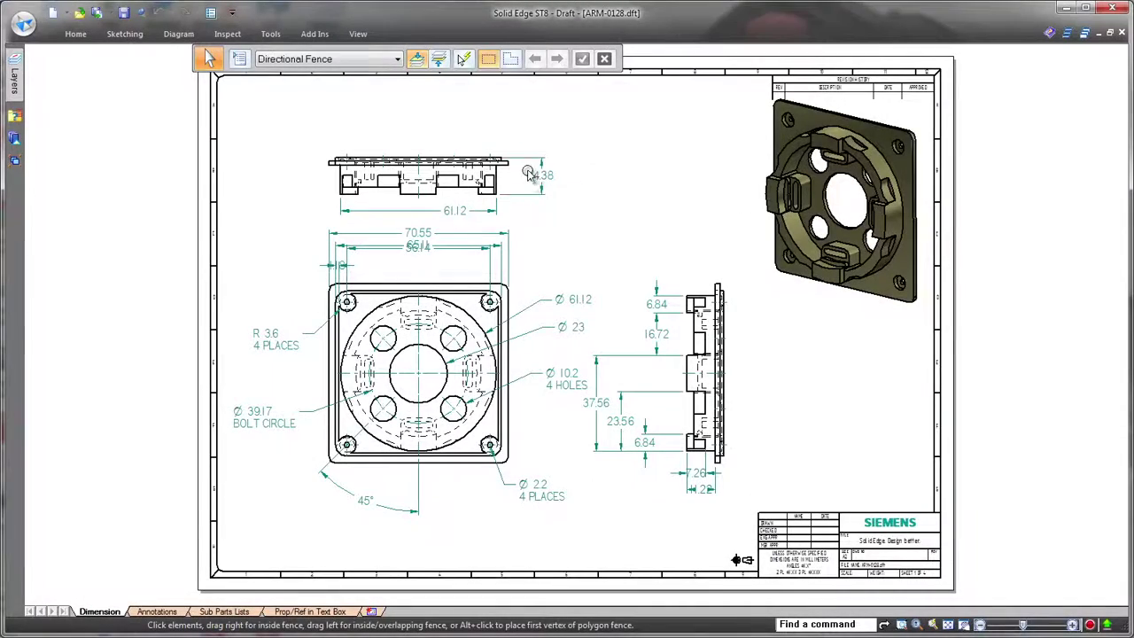
# - Adjust the lower projection line of the 14.38 height dimension
pyautogui.scroll(5, 527, 174)
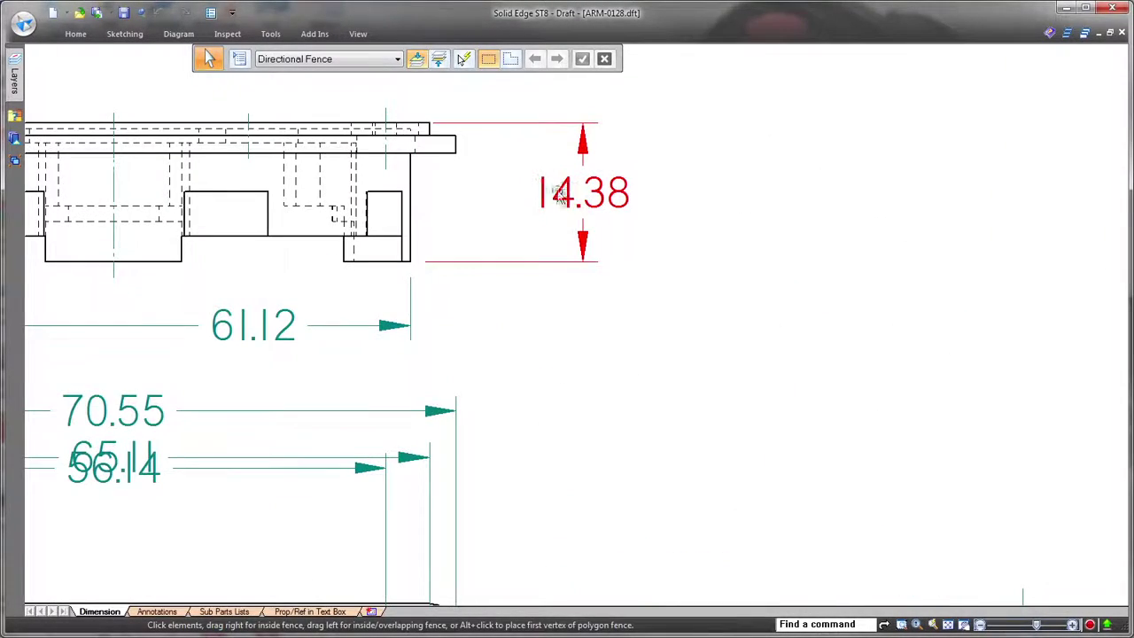
pyautogui.click(571, 198)
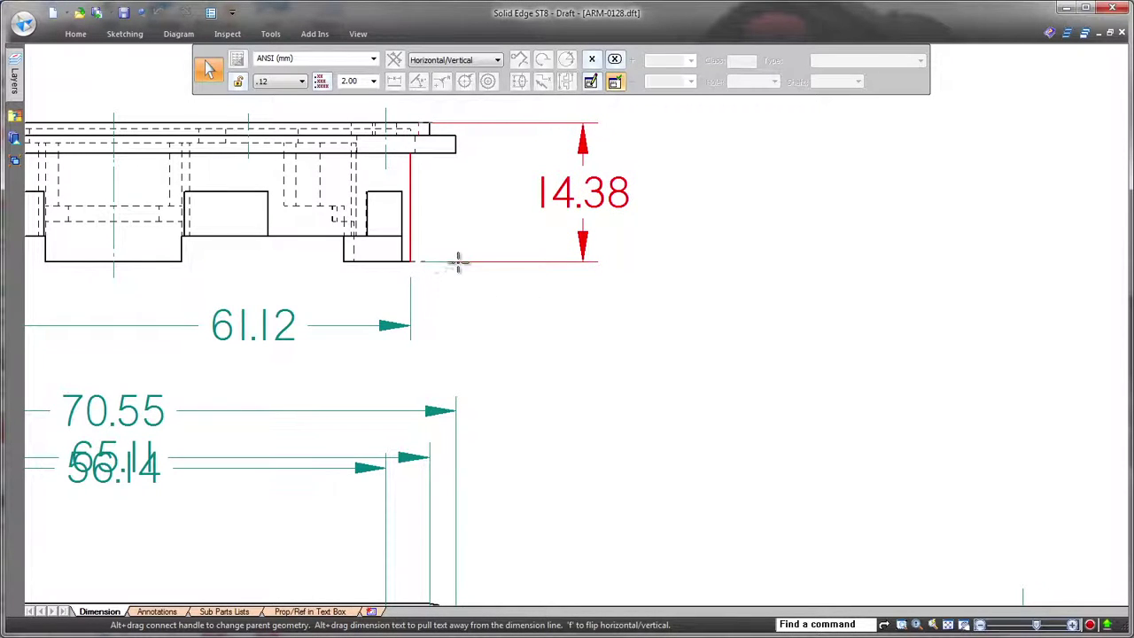
pyautogui.moveTo(463, 260); pyautogui.dragTo(475, 260)
pyautogui.click(482, 207)
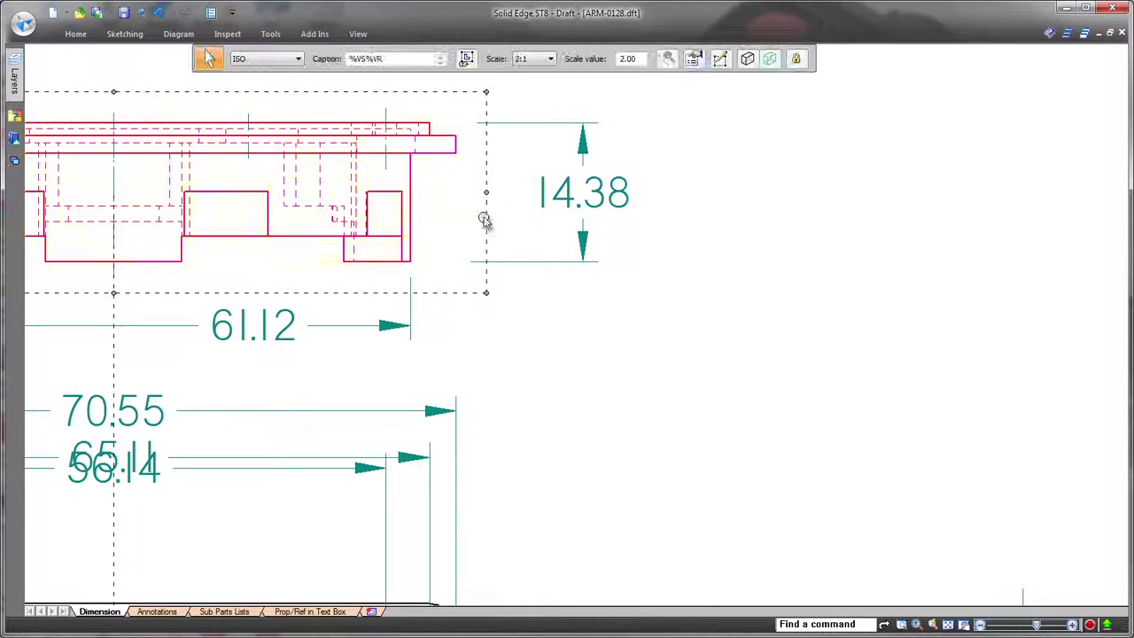
# - Slide the 61.12 width dimension text to the middle of its dimension line
pyautogui.moveTo(549, 360); pyautogui.dragTo(938, 345, button='middle')
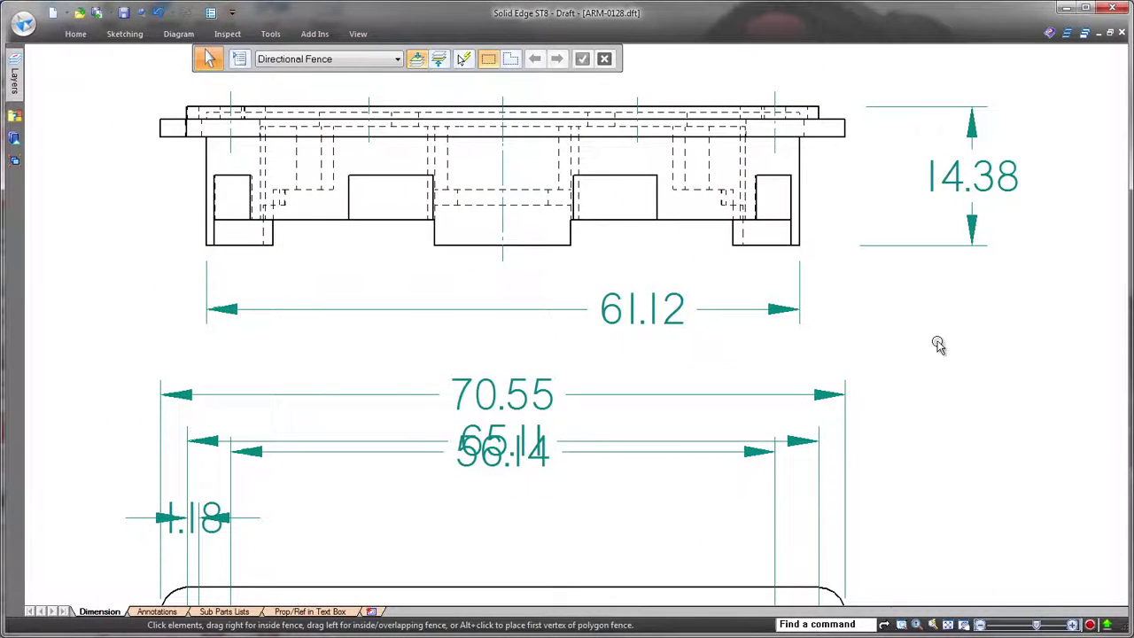
pyautogui.click(676, 326)
pyautogui.moveTo(642, 309); pyautogui.dragTo(504, 305)
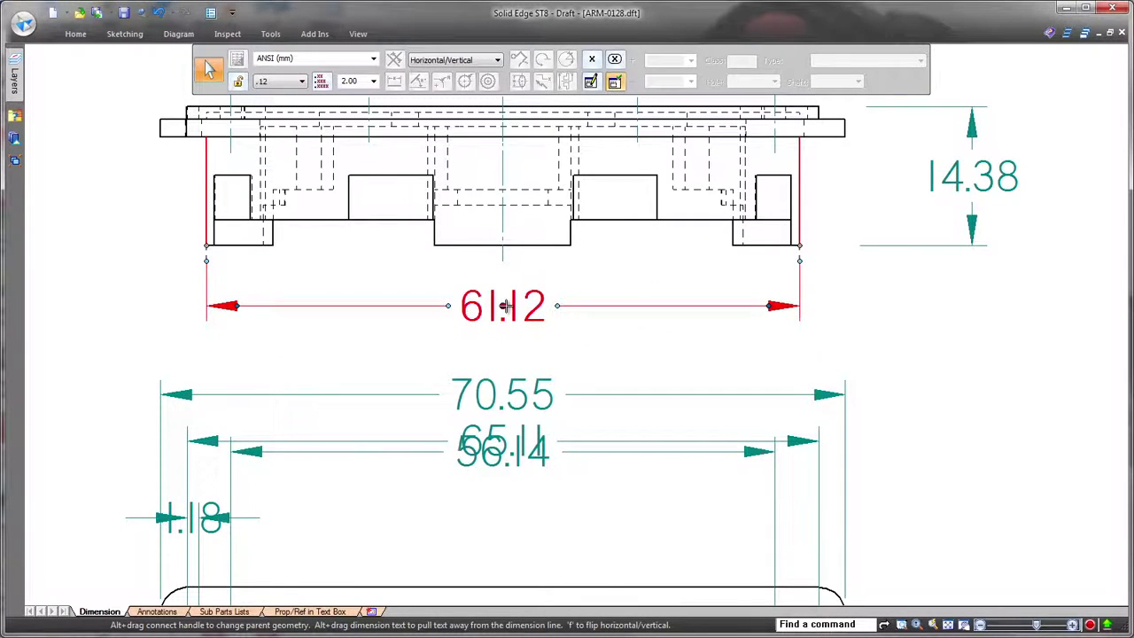
pyautogui.click(589, 308)
pyautogui.click(609, 340)
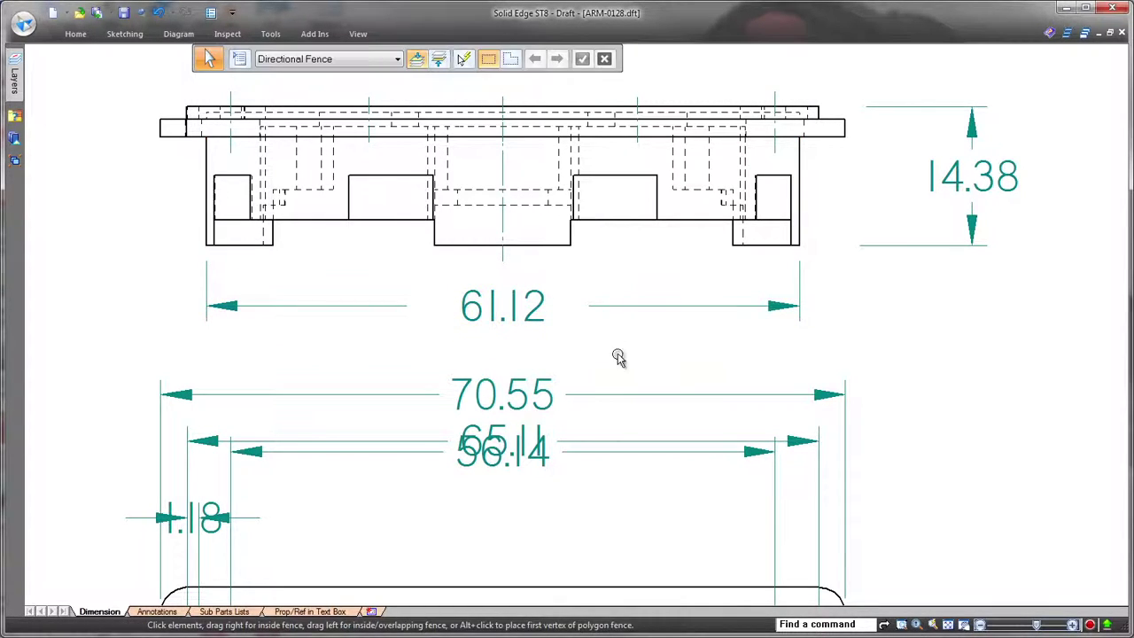
# - Move the 56.14 dimension below 65.11 and reattach its right end to the hole centre
pyautogui.moveTo(564, 529); pyautogui.dragTo(658, 398, button='middle')
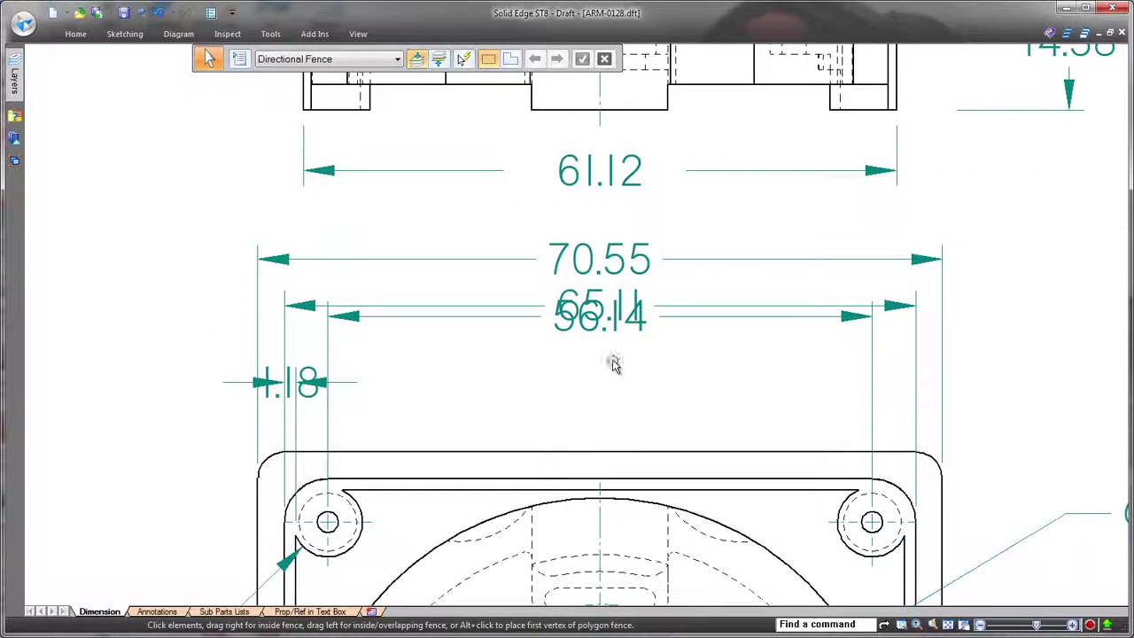
pyautogui.click(587, 345)
pyautogui.moveTo(598, 317); pyautogui.dragTo(598, 363)
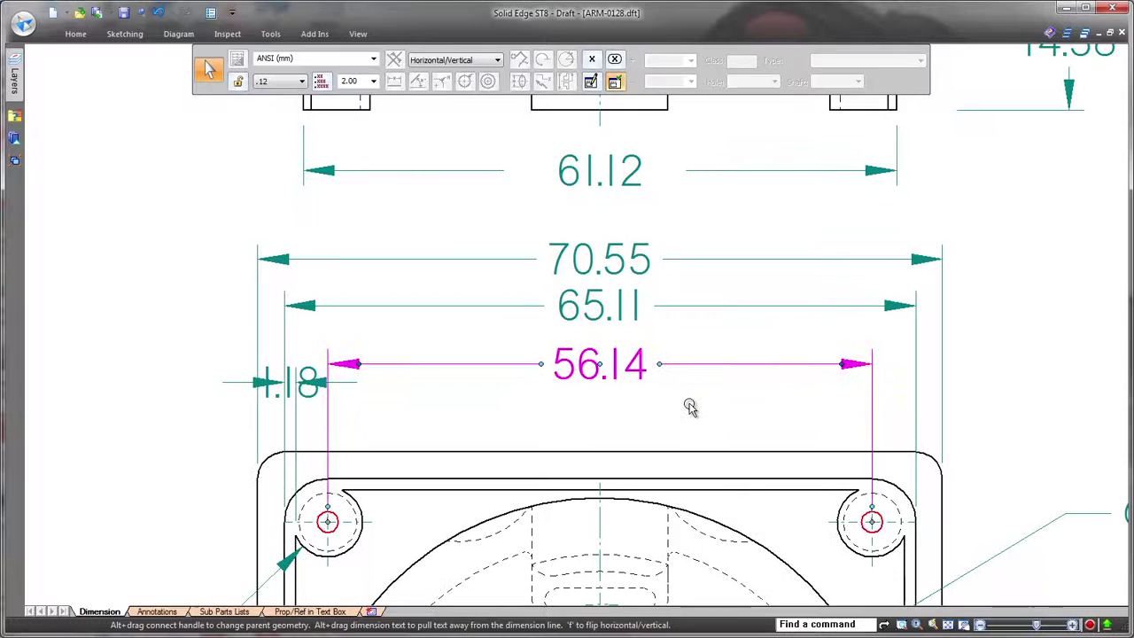
pyautogui.click(871, 413)
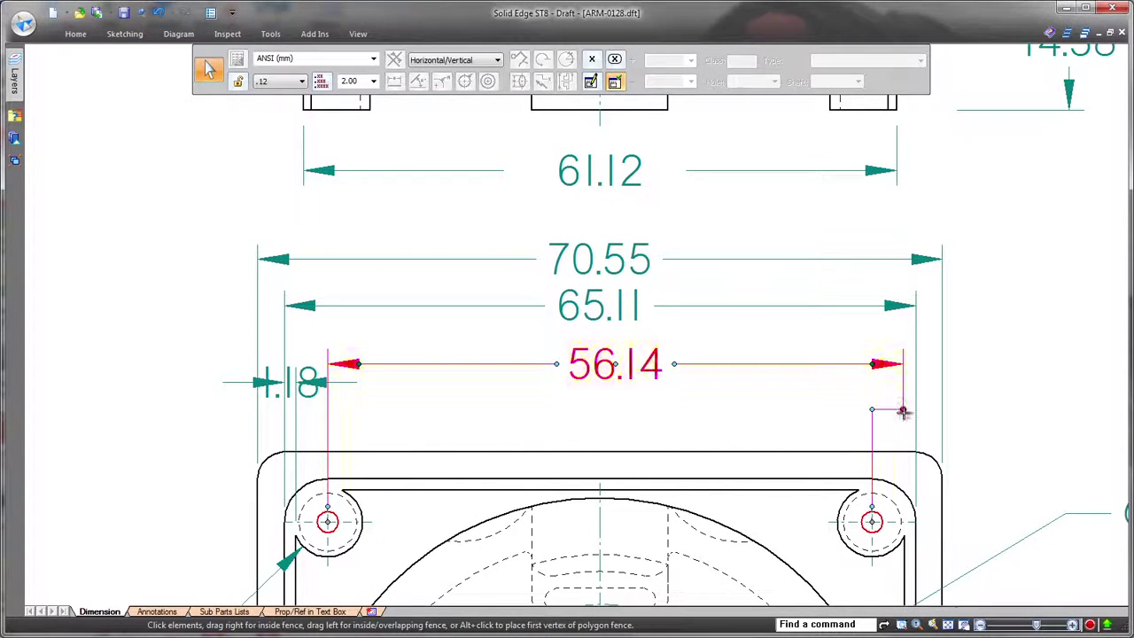
pyautogui.moveTo(902, 409); pyautogui.dragTo(871, 403)
pyautogui.click(761, 442)
# - Pull the 1.18 dimension text out to the left of its arrows
pyautogui.click(265, 386)
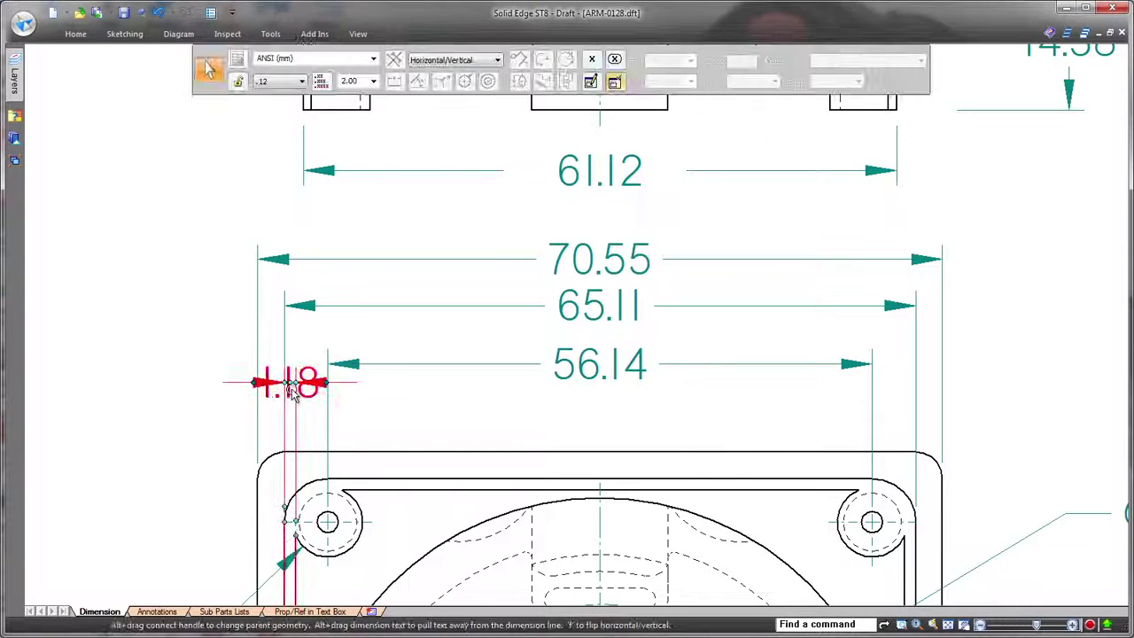
pyautogui.moveTo(262, 383); pyautogui.dragTo(198, 410)
pyautogui.click(467, 407)
pyautogui.moveTo(1045, 462)
pyautogui.mouseDown(button='middle')
pyautogui.moveTo(898, 413)
pyautogui.moveTo(535, 327)
pyautogui.mouseUp(button='middle')
pyautogui.click(675, 386)
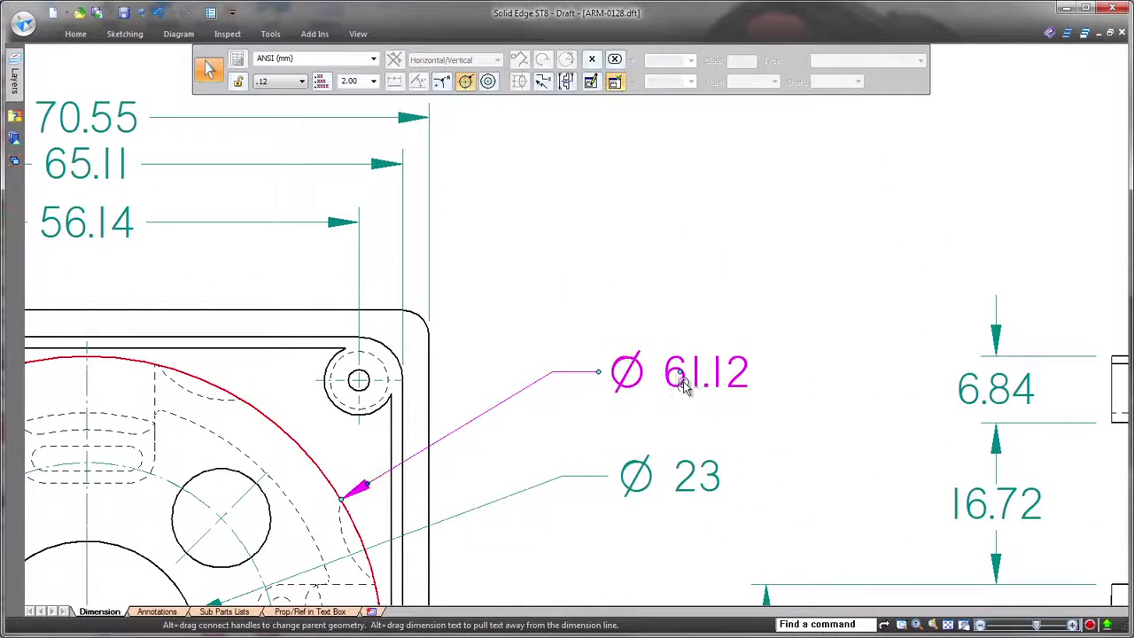
pyautogui.moveTo(677, 372); pyautogui.dragTo(633, 346)
pyautogui.moveTo(774, 479)
pyautogui.mouseDown(button='middle')
pyautogui.moveTo(729, 410)
pyautogui.moveTo(670, 251)
pyautogui.moveTo(670, 280)
pyautogui.mouseUp(button='middle')
pyautogui.scroll(-2, 779, 403)
pyautogui.moveTo(779, 403); pyautogui.dragTo(777, 349, button='middle')
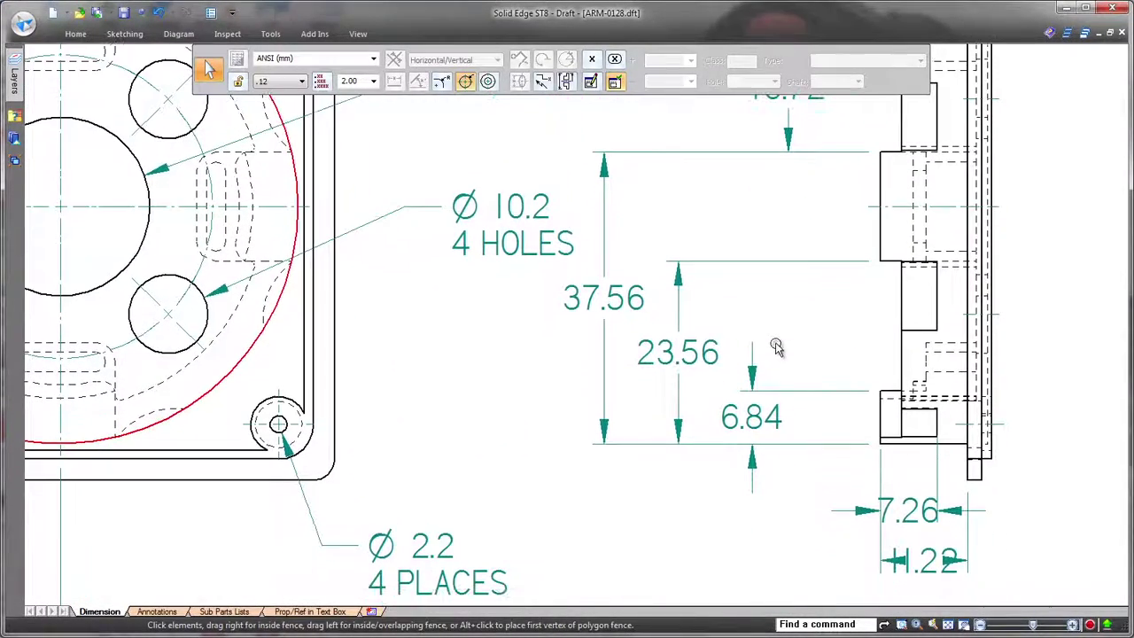
pyautogui.click(773, 413)
pyautogui.click(709, 365)
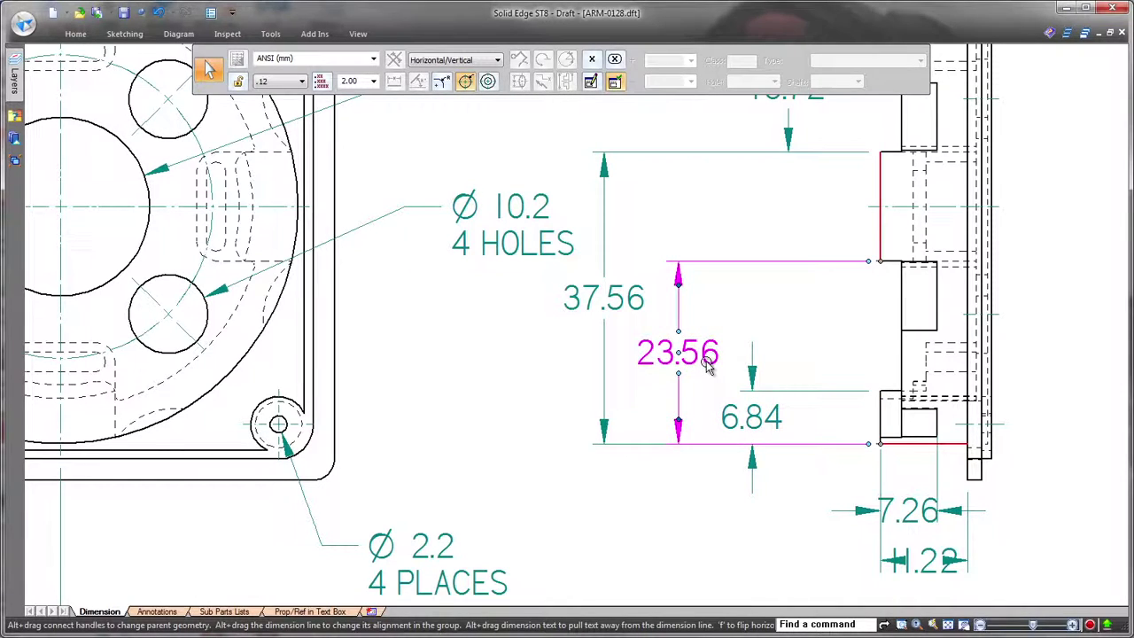
pyautogui.click(637, 306)
# - Move the 7.26 dimension text out to the left of its arrows
pyautogui.click(784, 416)
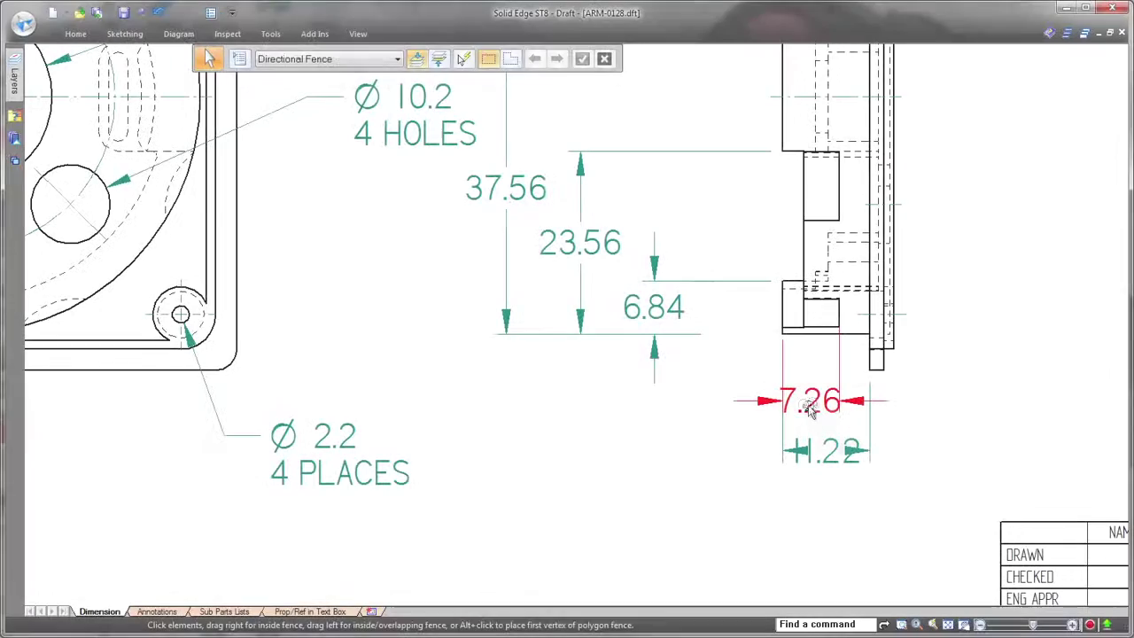
pyautogui.click(811, 409)
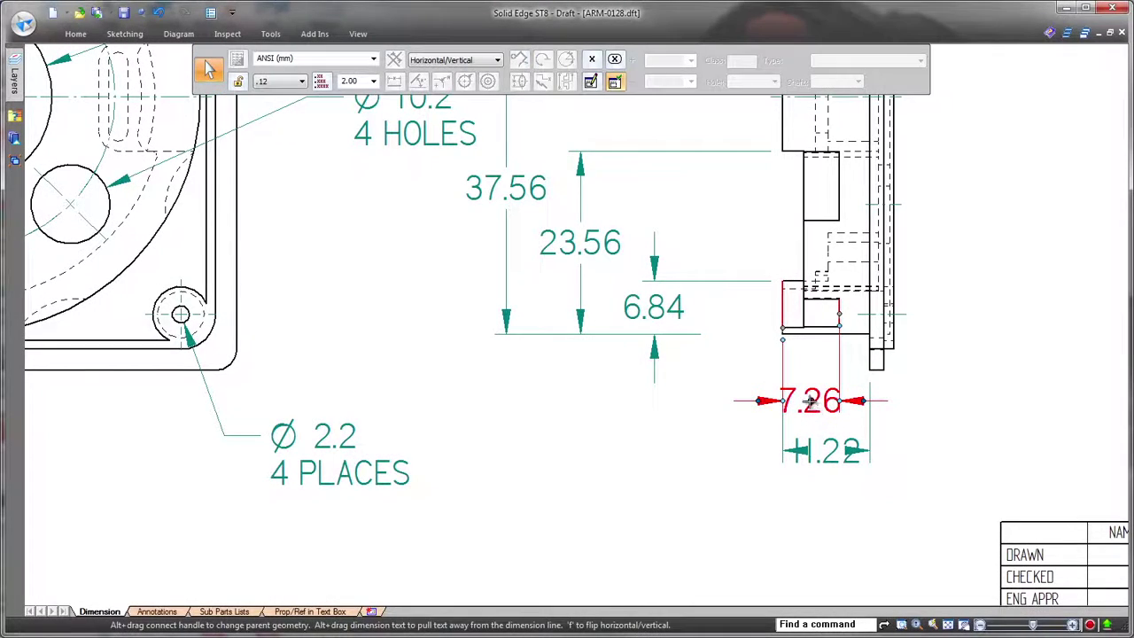
pyautogui.moveTo(808, 407); pyautogui.dragTo(743, 418)
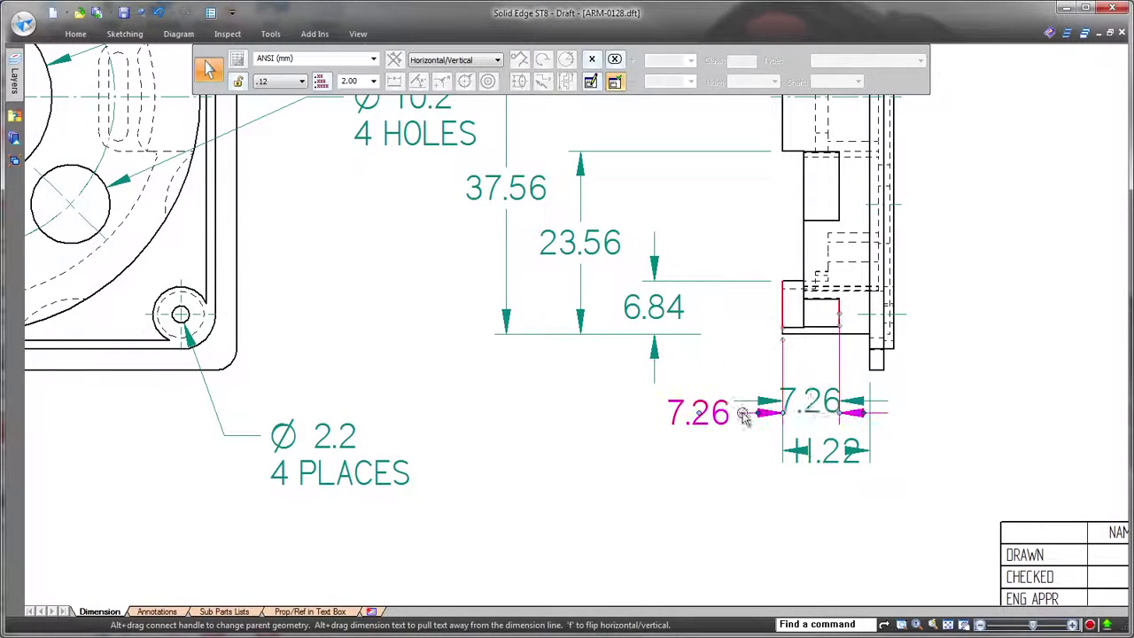
# - Flip the 11.22 dimension's arrows outside and move it lower, away from 7.26
pyautogui.click(846, 453)
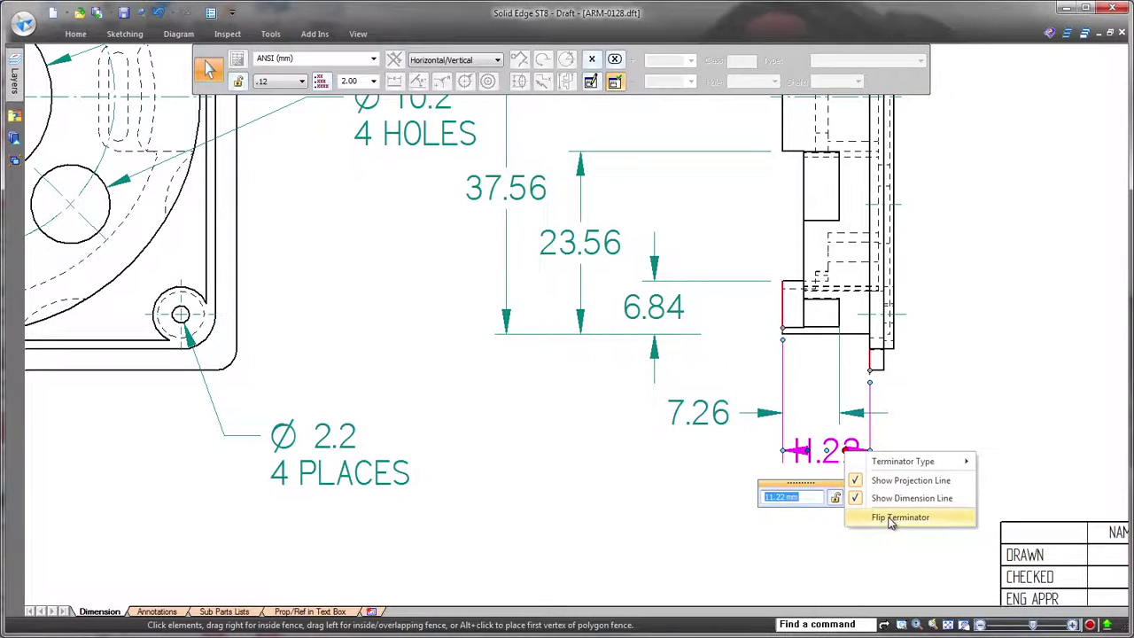
pyautogui.click(893, 519)
pyautogui.click(879, 565)
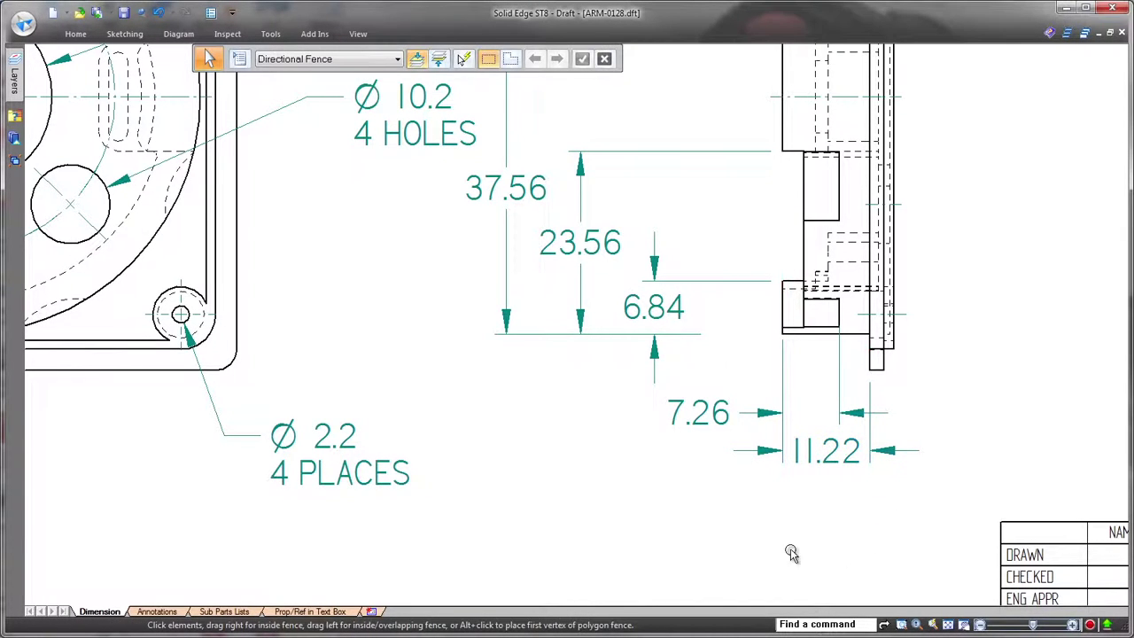
pyautogui.moveTo(828, 453); pyautogui.dragTo(825, 476)
# - Give both ends of the 11.22 dimension hollow arrow terminators
pyautogui.click(759, 476)
pyautogui.moveTo(840, 488)
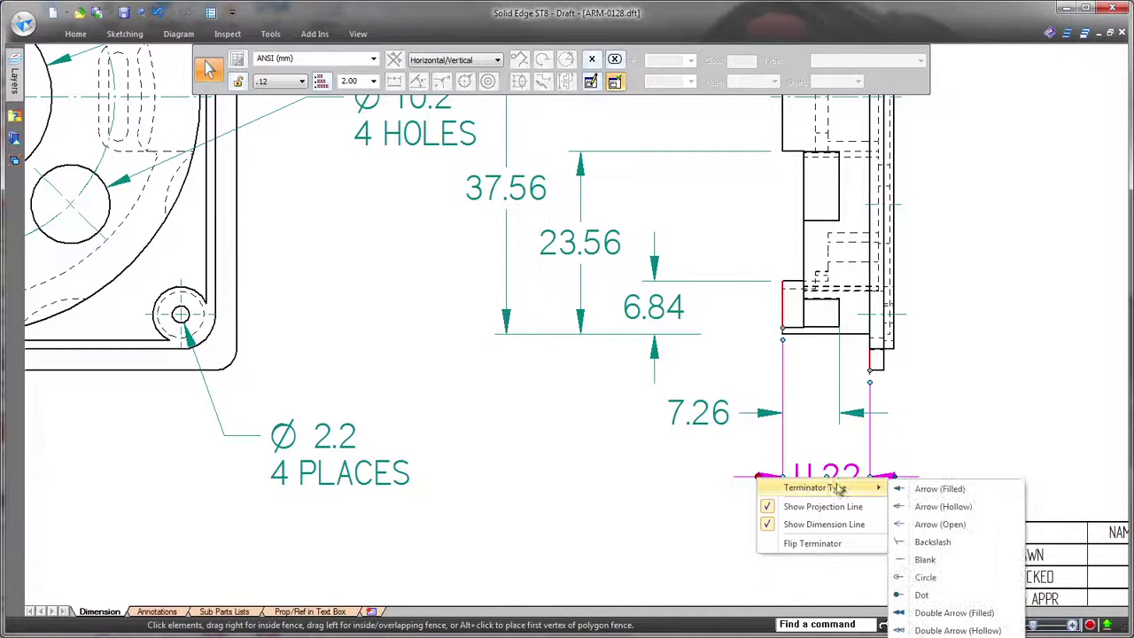
pyautogui.click(921, 505)
pyautogui.click(890, 477)
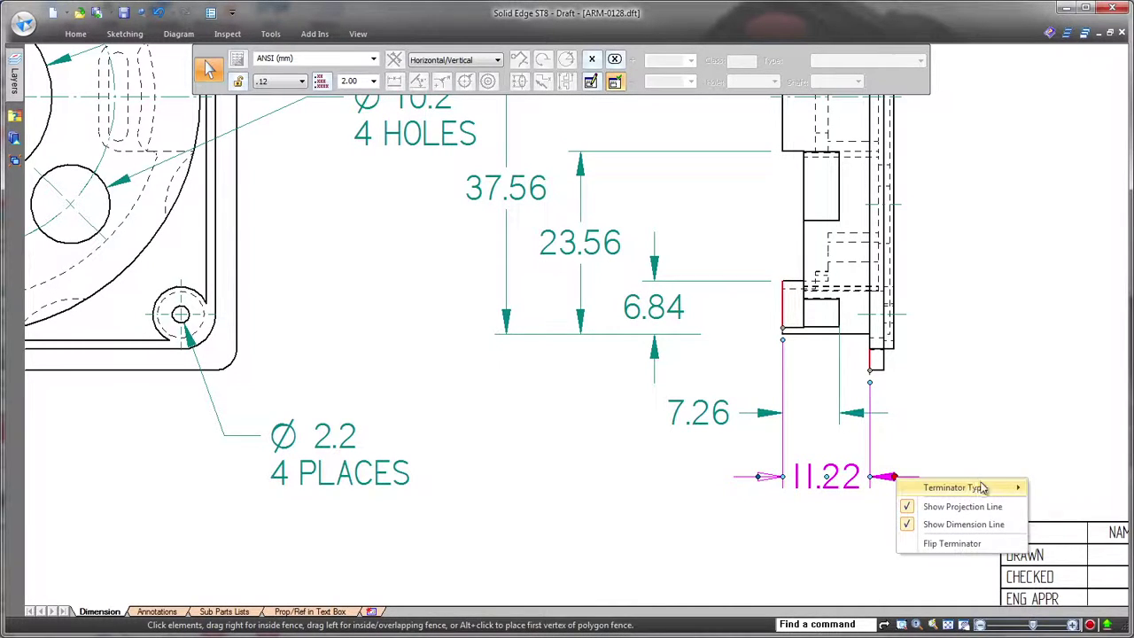
pyautogui.moveTo(998, 489)
pyautogui.click(1058, 507)
pyautogui.click(931, 529)
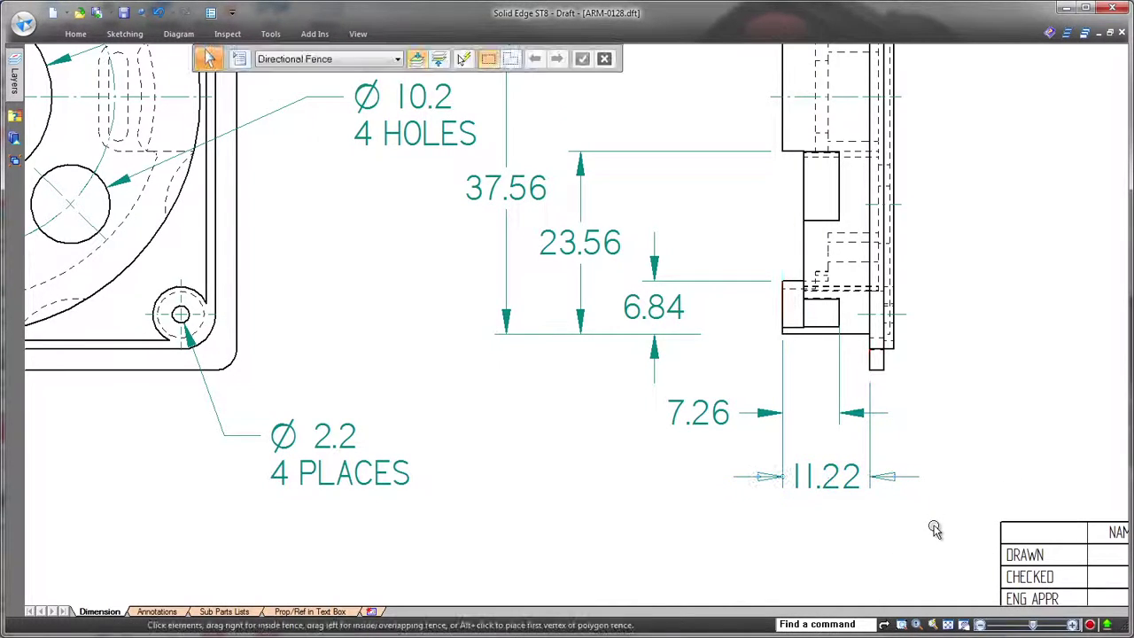
# - Hide the 6.84 lower dimension line, then show it again to restore both lines
pyautogui.click(678, 310)
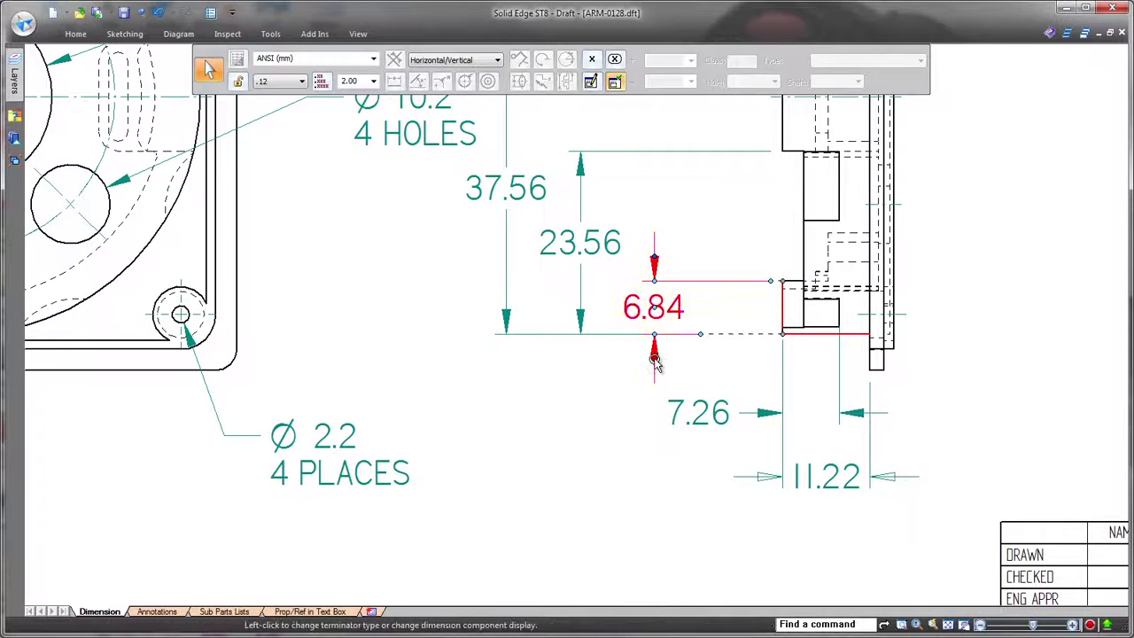
pyautogui.click(654, 359)
pyautogui.click(680, 406)
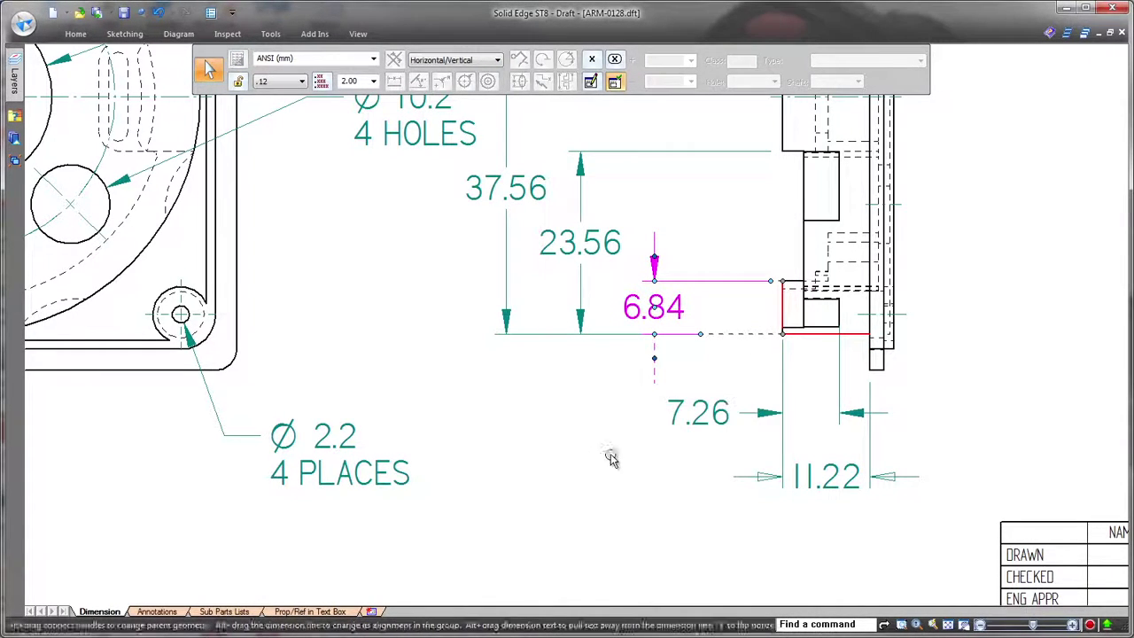
pyautogui.click(600, 478)
pyautogui.click(664, 318)
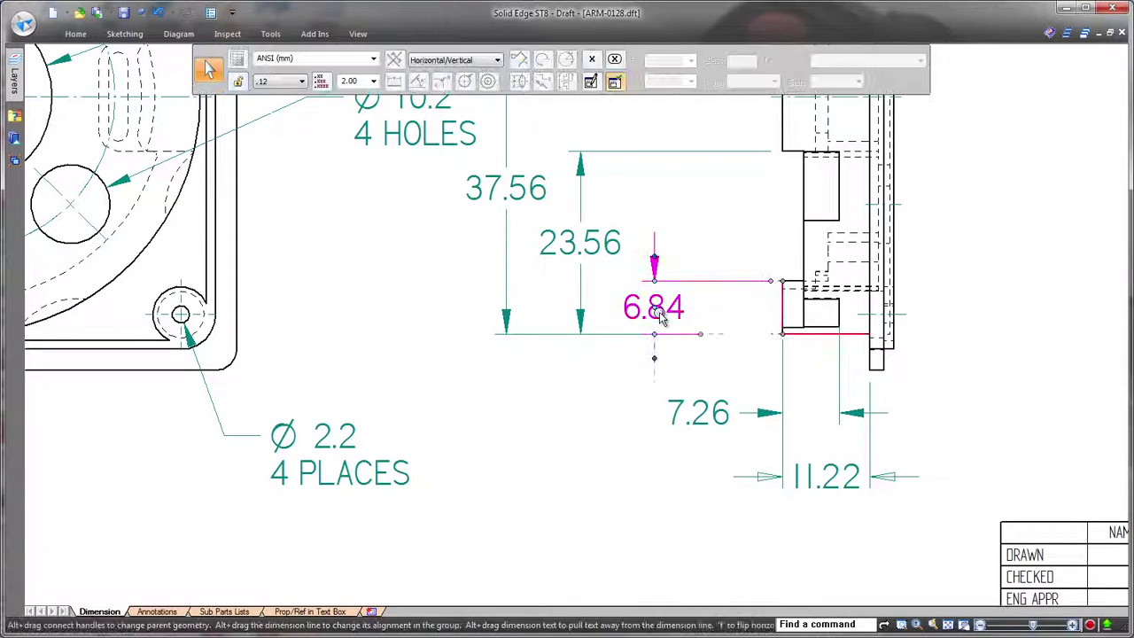
pyautogui.click(653, 359)
pyautogui.click(684, 406)
# - On the Annotations sheet, shift the 120 callout further left
pyautogui.click(650, 473)
pyautogui.hotkey('ctrl', 'shift', 'f')
pyautogui.click(172, 612)
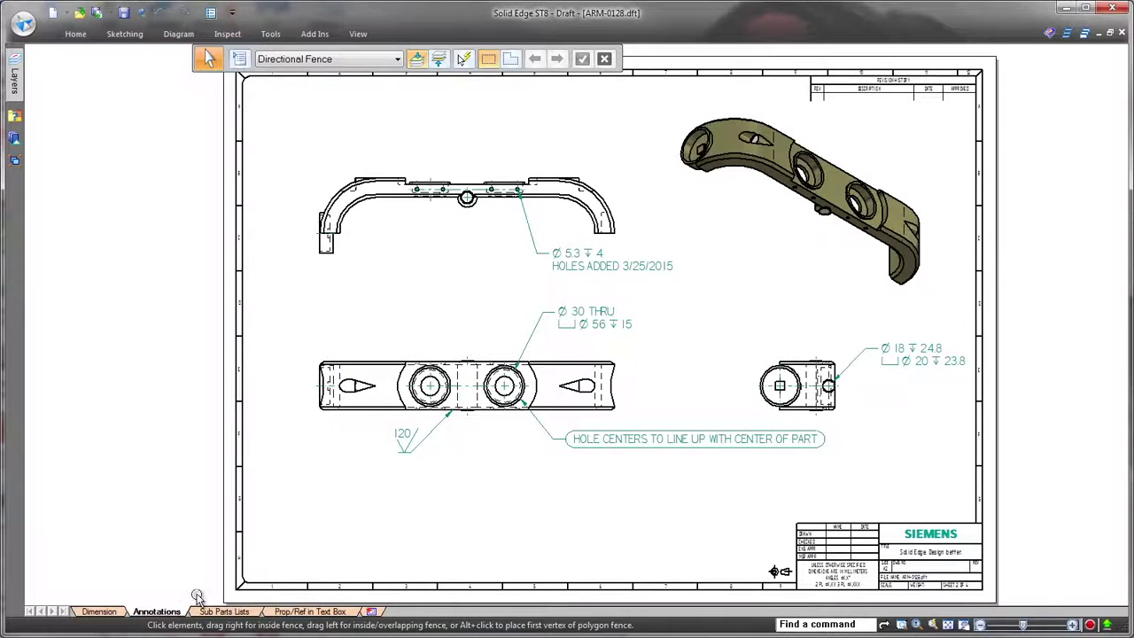
pyautogui.scroll(3, 381, 448)
pyautogui.click(435, 467)
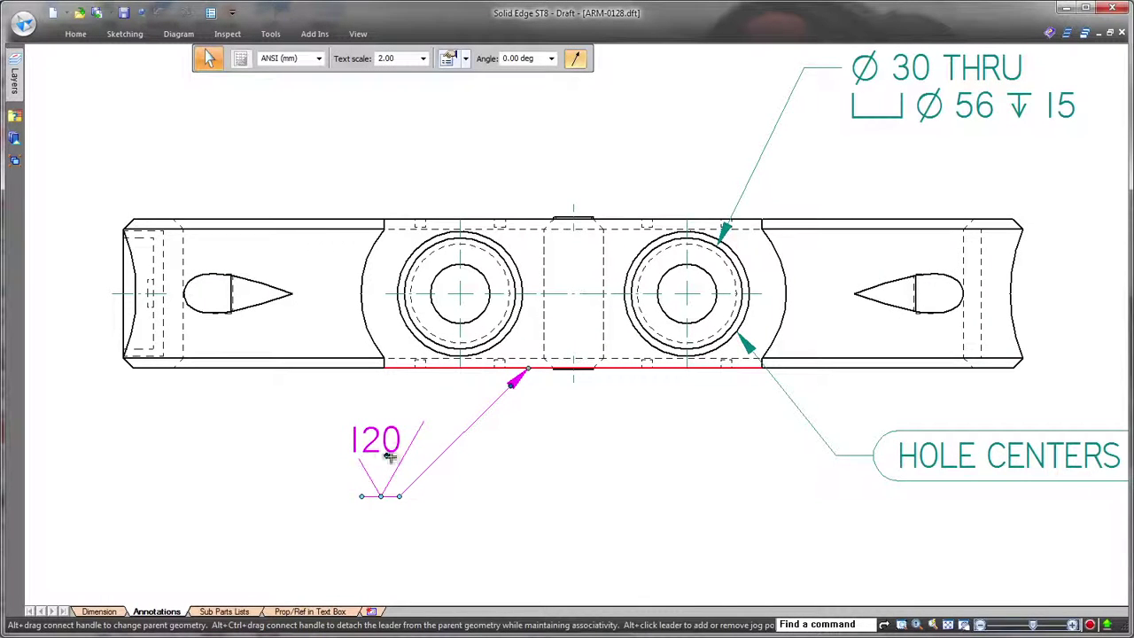
pyautogui.moveTo(387, 455)
pyautogui.mouseDown()
pyautogui.moveTo(614, 502)
pyautogui.moveTo(637, 466)
pyautogui.moveTo(384, 455)
pyautogui.mouseUp()
pyautogui.moveTo(376, 498); pyautogui.dragTo(245, 496)
# - Move the HOLE CENTERS callout and bend its leader down-left at a new jog point
pyautogui.click(849, 467)
pyautogui.moveTo(868, 455)
pyautogui.mouseDown()
pyautogui.moveTo(734, 508)
pyautogui.moveTo(630, 498)
pyautogui.moveTo(611, 453)
pyautogui.moveTo(629, 468)
pyautogui.moveTo(868, 462)
pyautogui.moveTo(860, 509)
pyautogui.moveTo(916, 422)
pyautogui.moveTo(890, 471)
pyautogui.moveTo(874, 471)
pyautogui.mouseUp()
pyautogui.keyDown('alt'); pyautogui.click(817, 415); pyautogui.keyUp('alt')
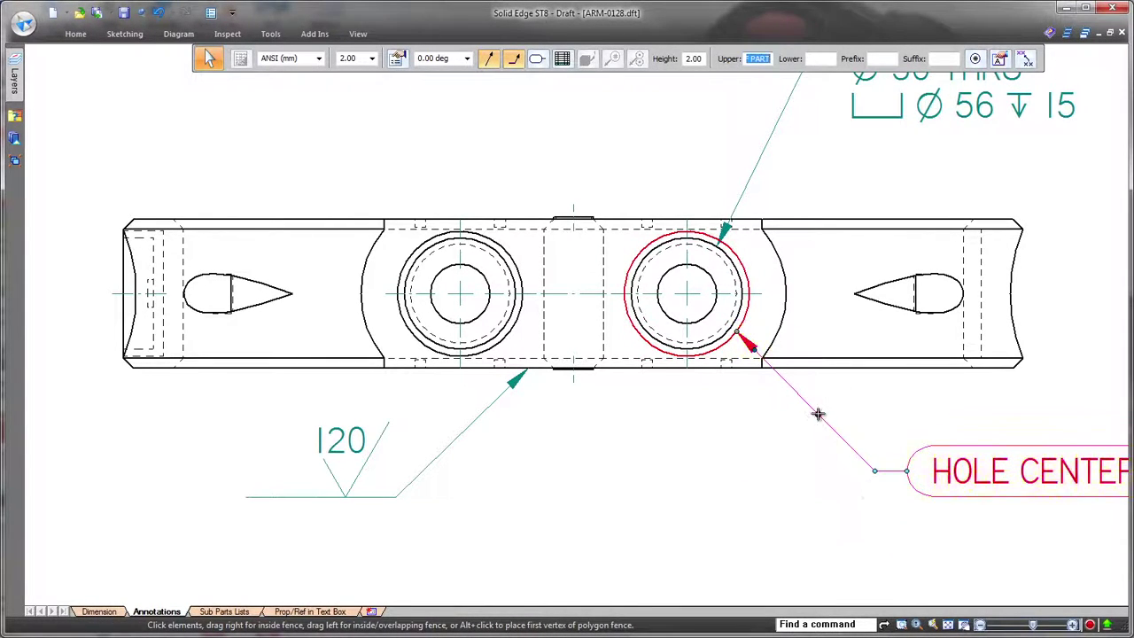
pyautogui.moveTo(818, 413); pyautogui.dragTo(783, 440)
pyautogui.click(717, 505)
pyautogui.moveTo(1046, 344)
pyautogui.mouseDown(button='middle')
pyautogui.moveTo(771, 524)
pyautogui.moveTo(774, 515)
pyautogui.mouseUp(button='middle')
# - Format the Ø 30 THRU callout's hole size %HS to show dual units
pyautogui.doubleClick(676, 304)
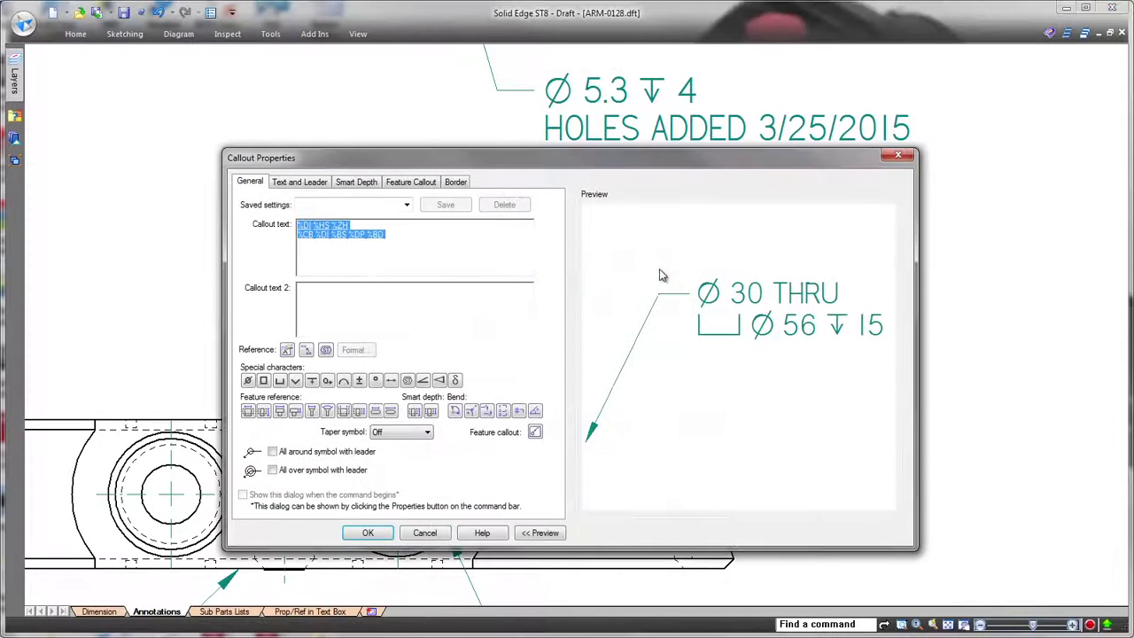
pyautogui.click(366, 269)
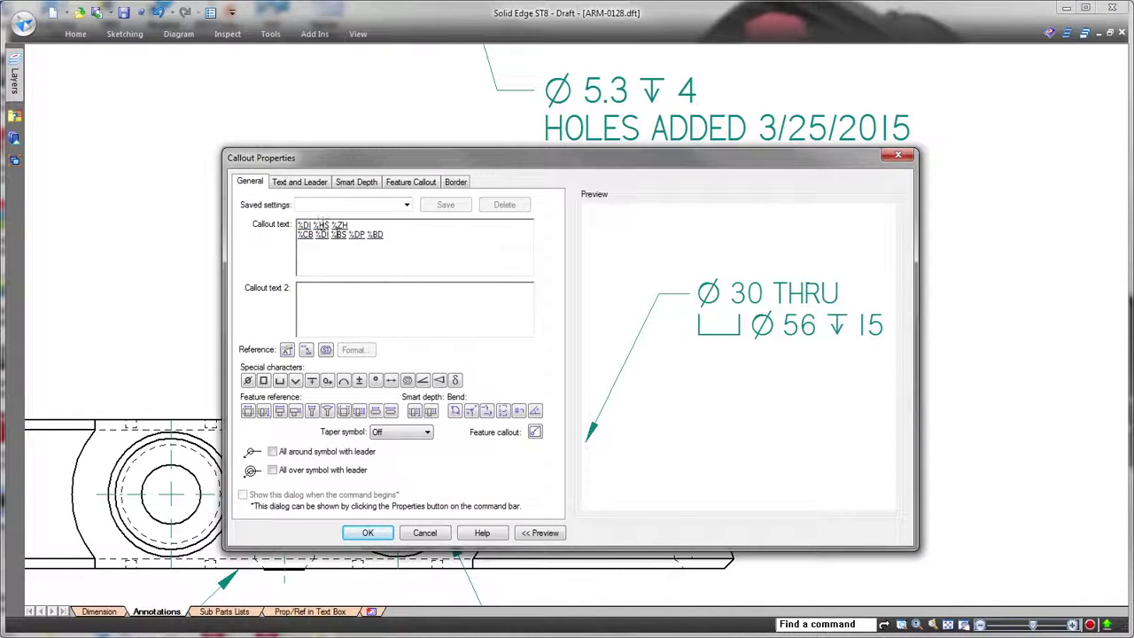
pyautogui.click(352, 350)
pyautogui.click(344, 323)
pyautogui.click(668, 456)
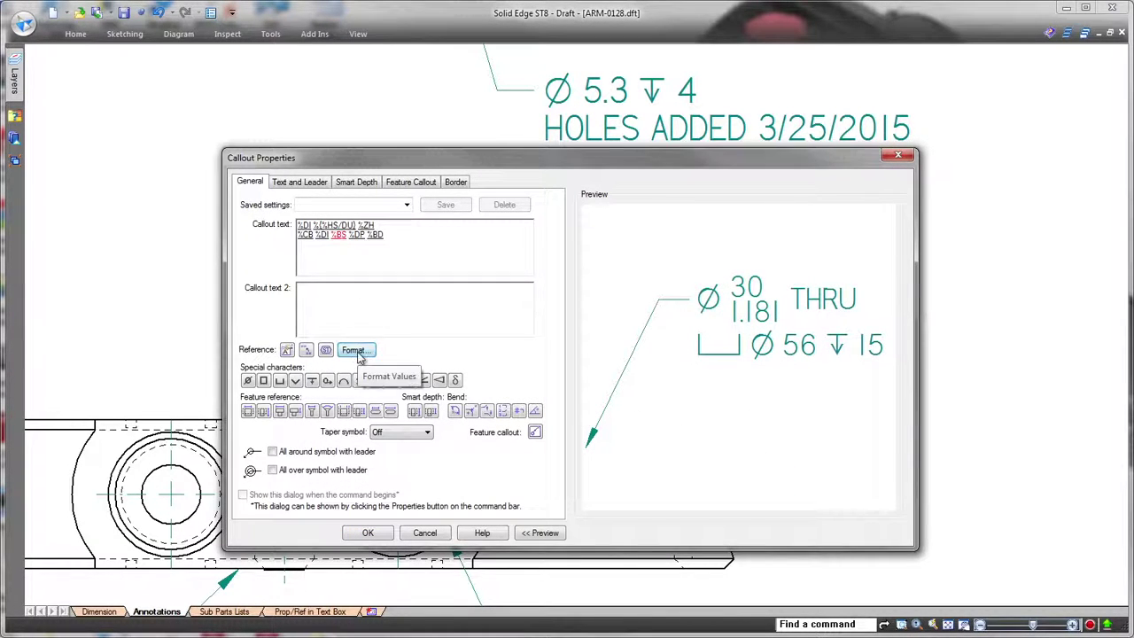
# - Round the counterbore diameter %BS to .1234 and apply the callout changes
pyautogui.click(352, 350)
pyautogui.click(440, 309)
pyautogui.click(569, 308)
pyautogui.click(556, 365)
pyautogui.click(671, 454)
pyautogui.click(368, 532)
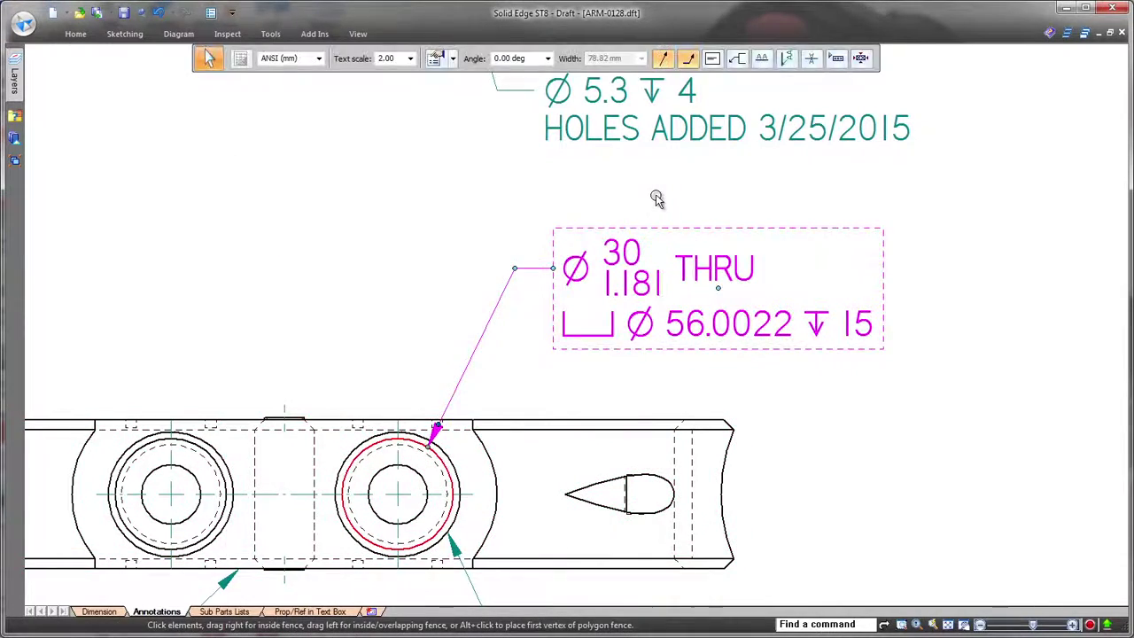
# - Give the HOLES ADDED callout's hole size a .005/.002 tolerance
pyautogui.press('Escape')
pyautogui.moveTo(653, 197); pyautogui.dragTo(494, 354, button='middle')
pyautogui.doubleClick(439, 258)
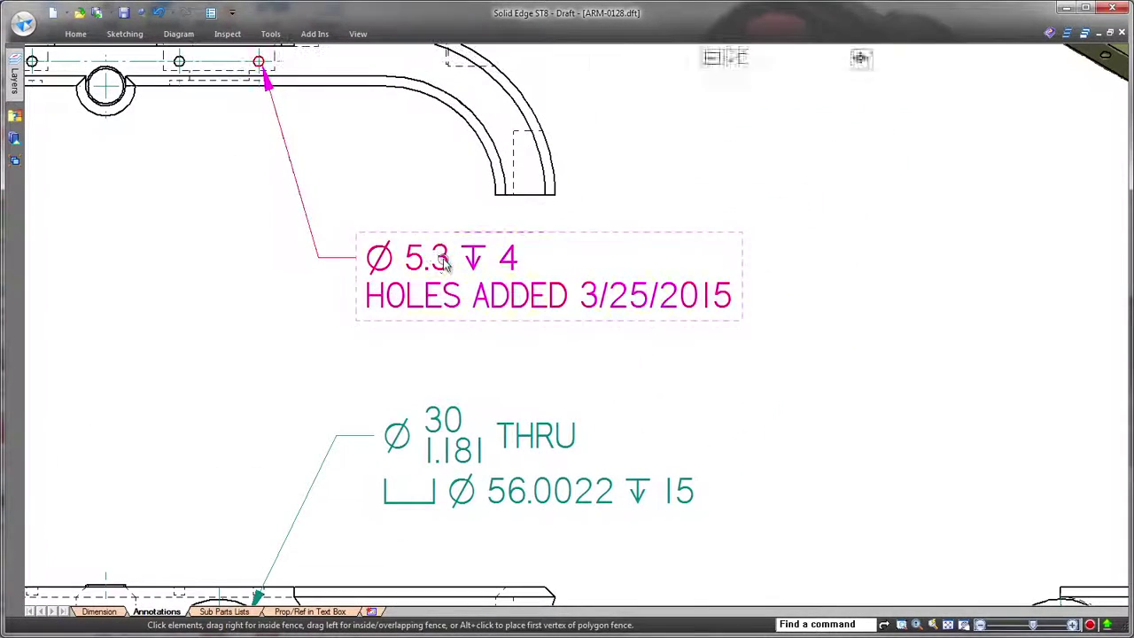
pyautogui.click(323, 226)
pyautogui.click(354, 350)
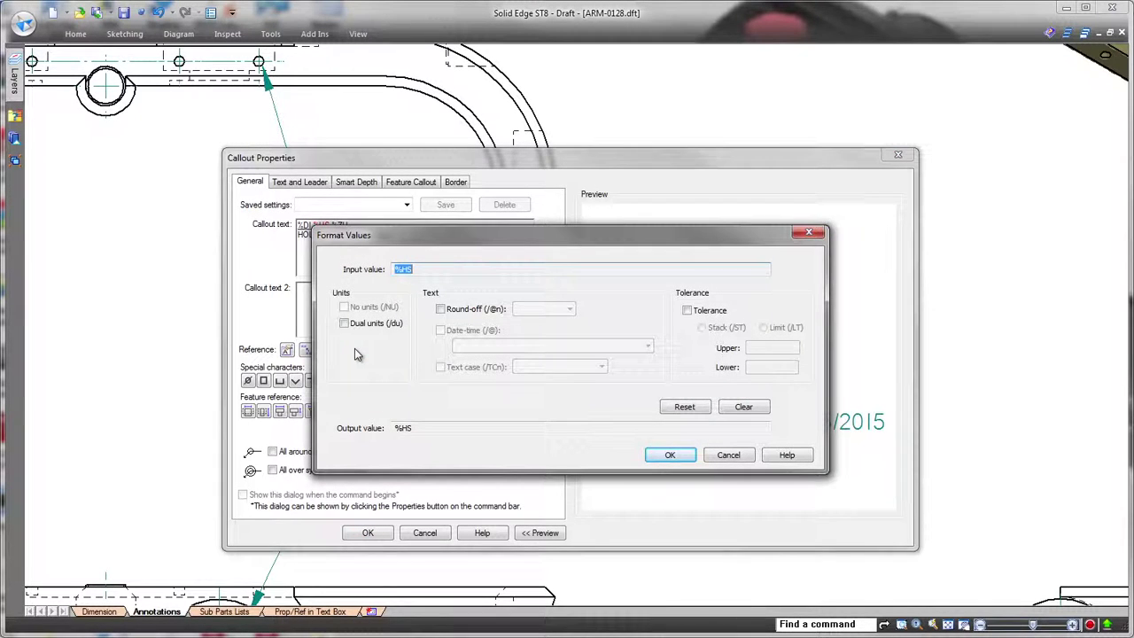
pyautogui.click(687, 311)
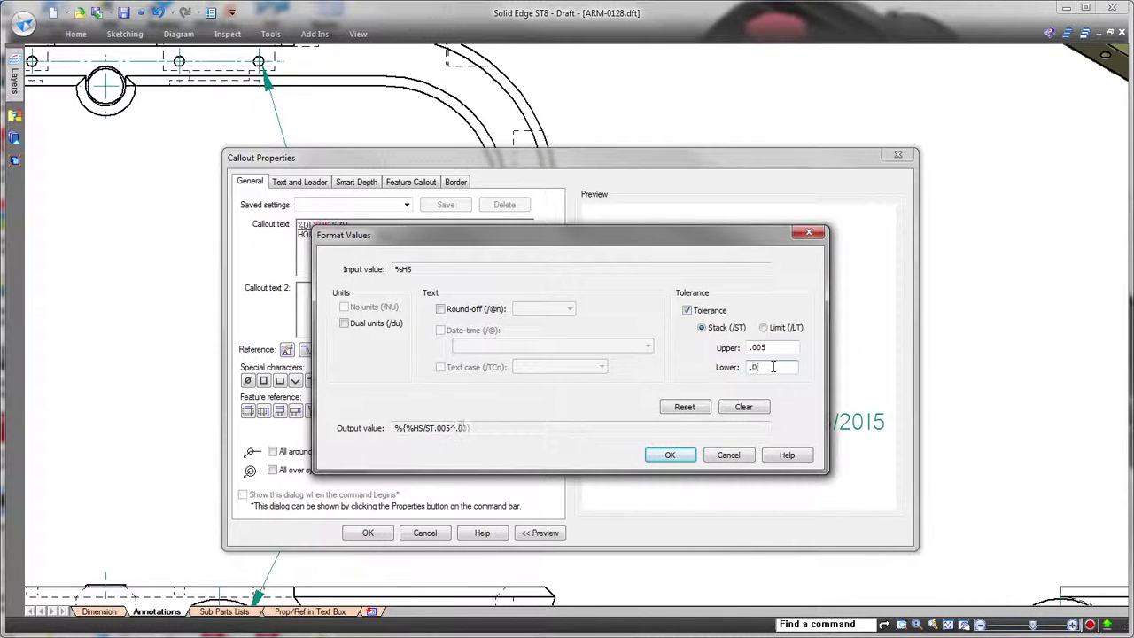
pyautogui.click(670, 455)
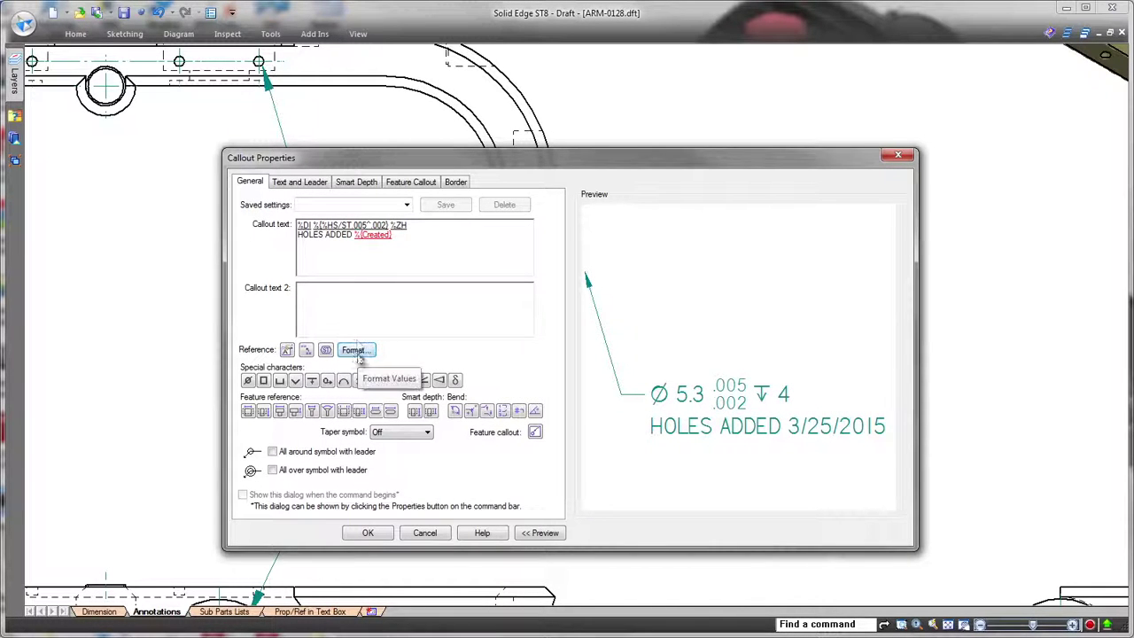
# - Format the creation date as dddd, MMMM dd, yyyy
pyautogui.click(354, 350)
pyautogui.click(441, 331)
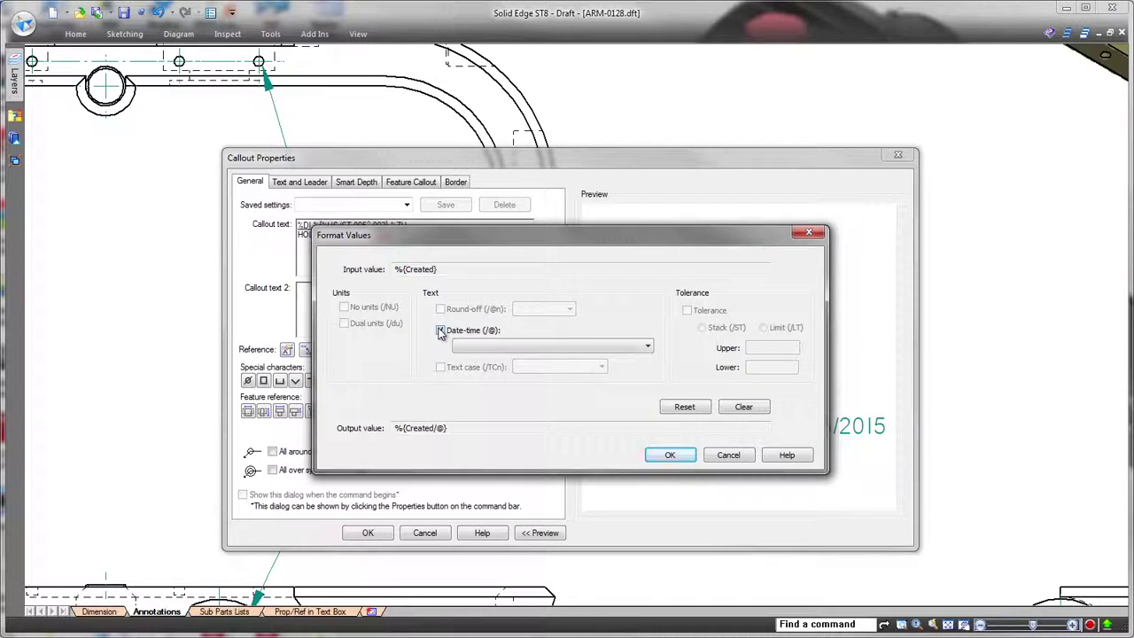
pyautogui.click(648, 348)
pyautogui.click(622, 379)
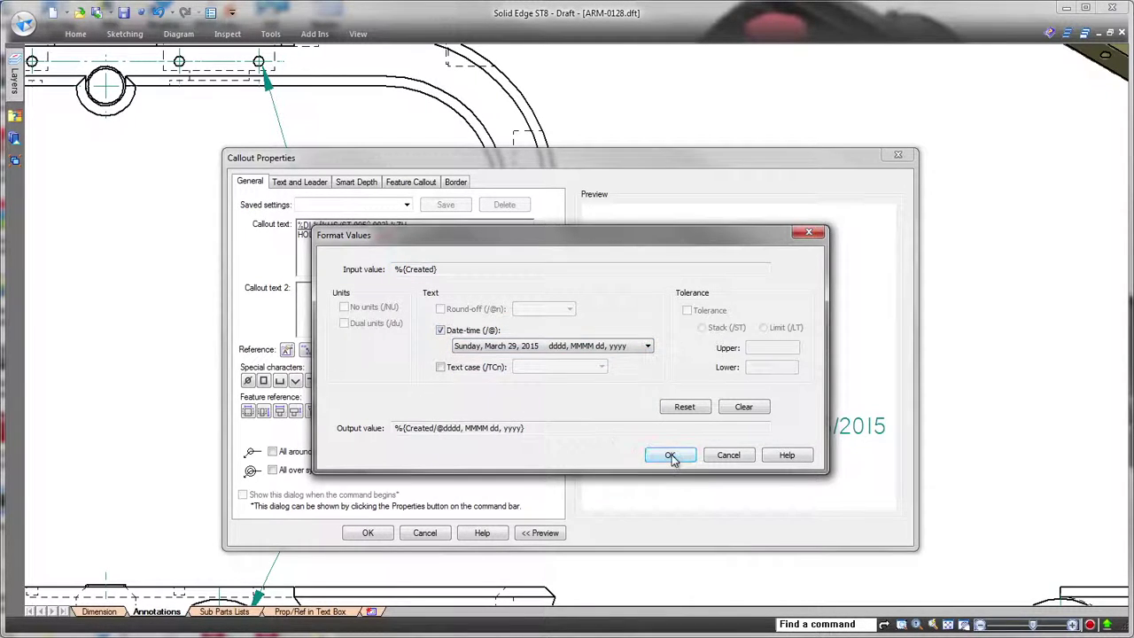
pyautogui.click(669, 455)
# - Set the date's text case to UPPERCASE
pyautogui.click(373, 235)
pyautogui.click(355, 350)
pyautogui.click(440, 367)
pyautogui.click(601, 369)
pyautogui.click(544, 378)
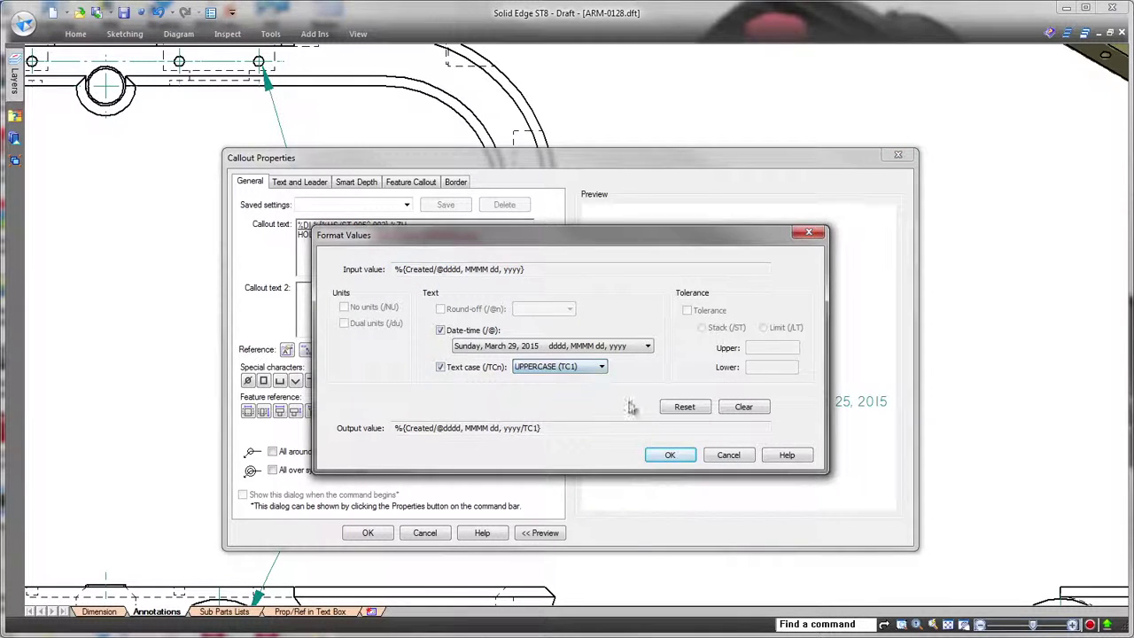
pyautogui.click(670, 455)
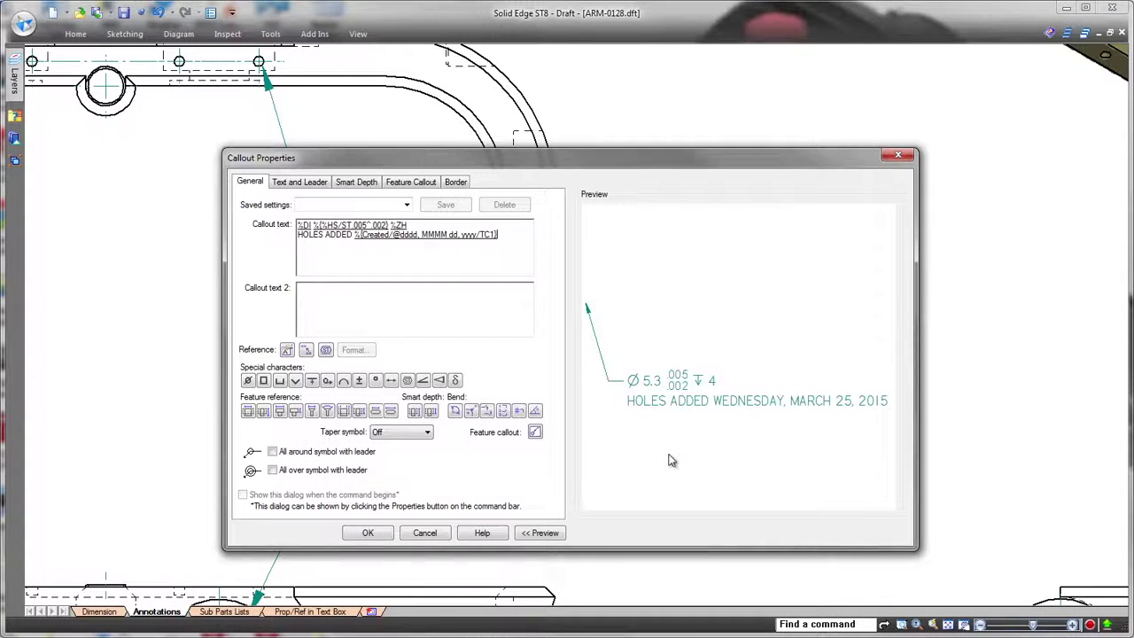
# - Apply the HOLES ADDED callout changes and move to the Sub Parts Lists sheet
pyautogui.click(370, 532)
pyautogui.press('Escape')
pyautogui.hotkey('ctrl', 'shift', 'a')
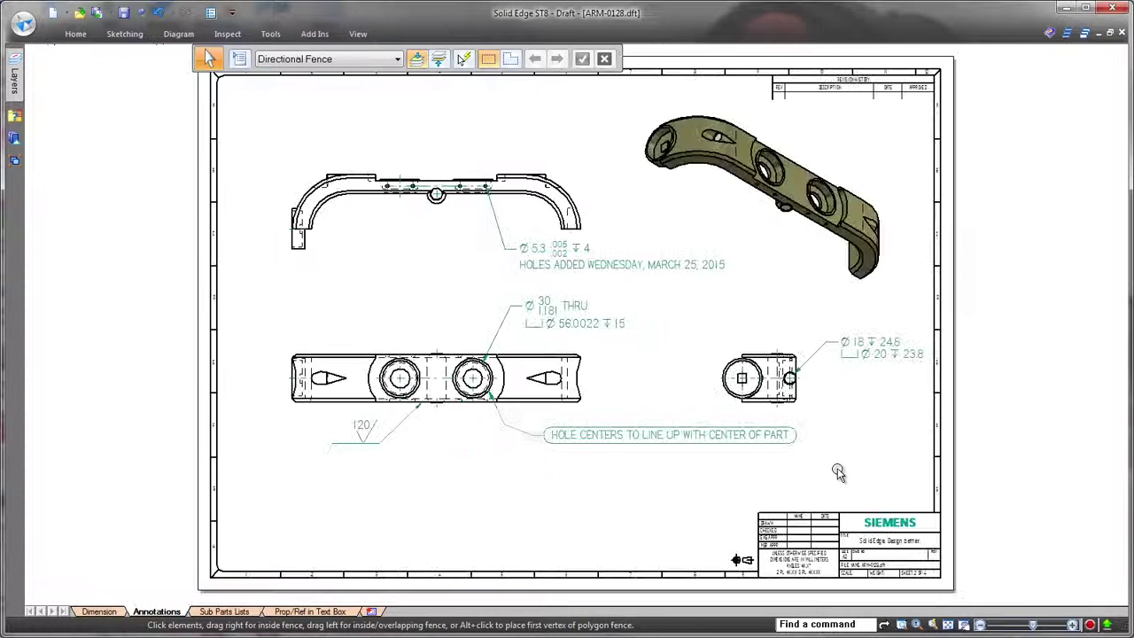
pyautogui.click(217, 611)
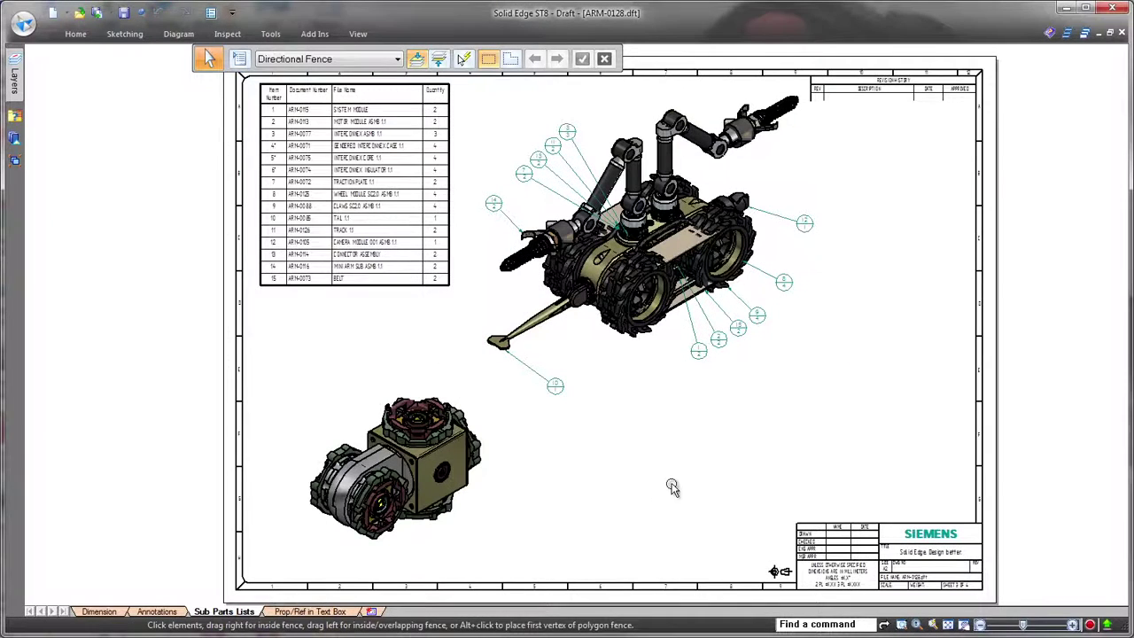
# - Add a parts list for MOTOR MODULE ASMB from the lower view, using a saved style
pyautogui.click(76, 35)
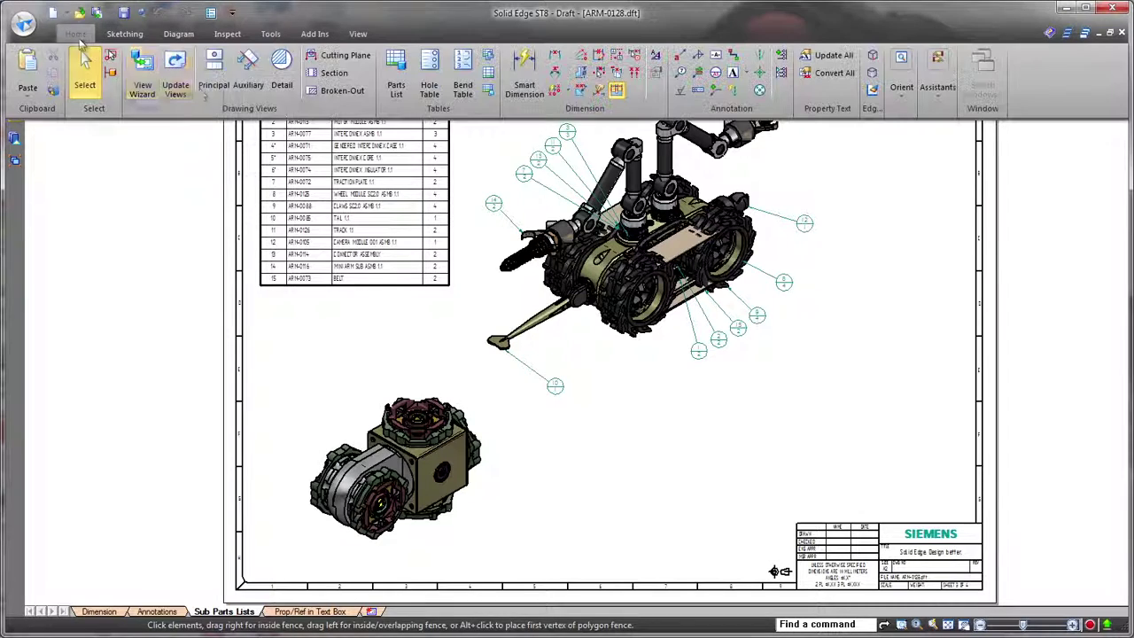
pyautogui.click(392, 78)
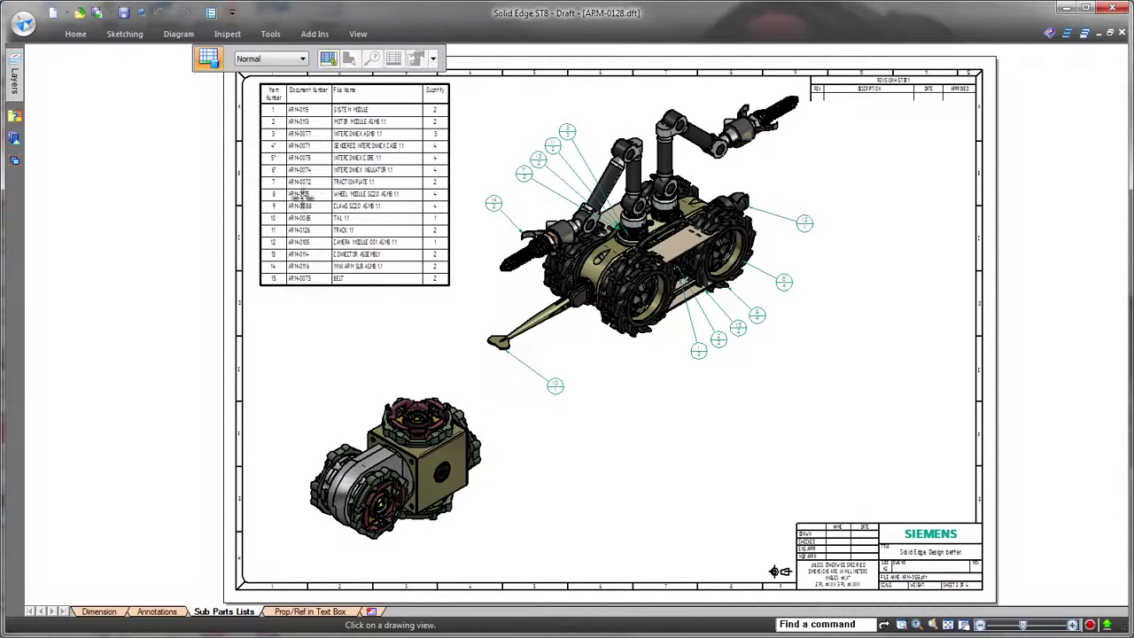
pyautogui.click(369, 432)
pyautogui.click(370, 432)
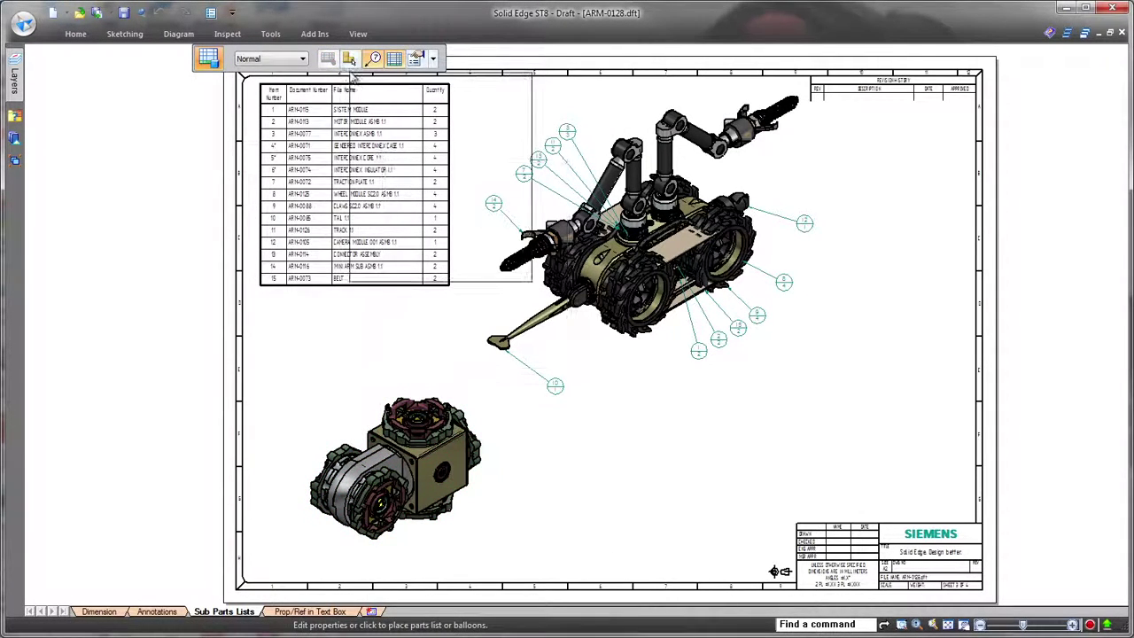
pyautogui.click(350, 58)
pyautogui.click(449, 333)
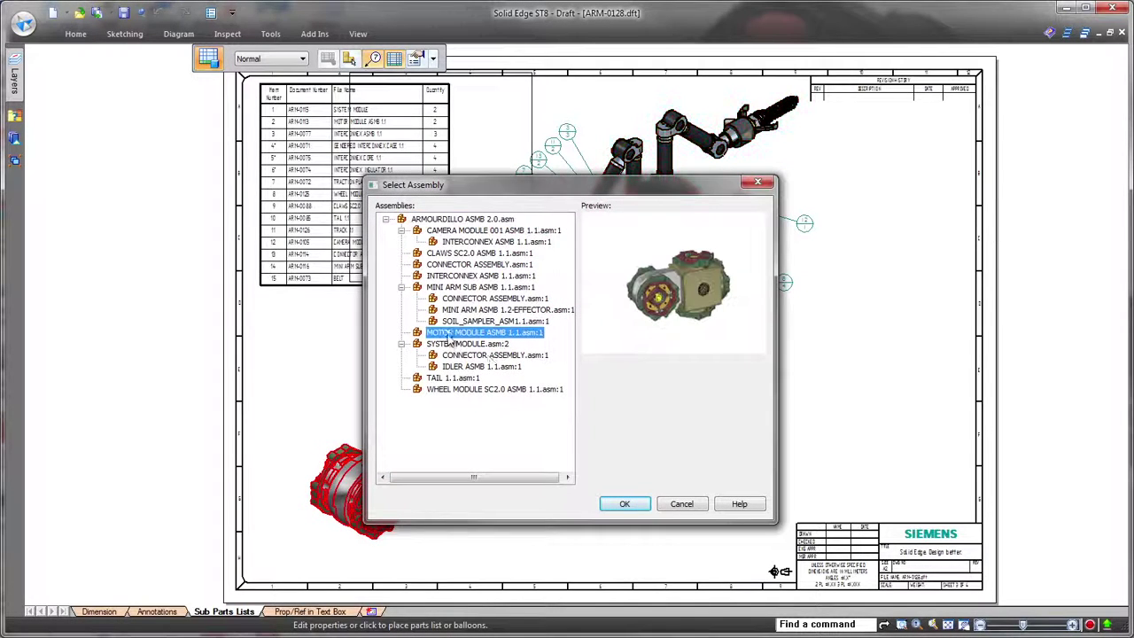
pyautogui.click(624, 504)
pyautogui.click(433, 58)
pyautogui.click(423, 120)
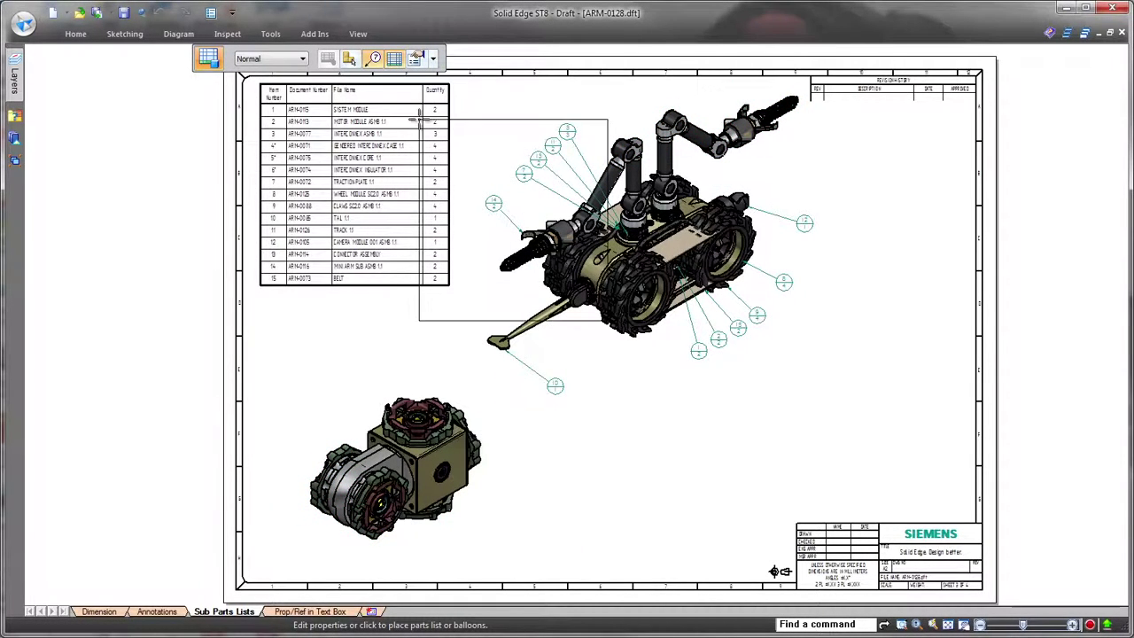
pyautogui.click(572, 378)
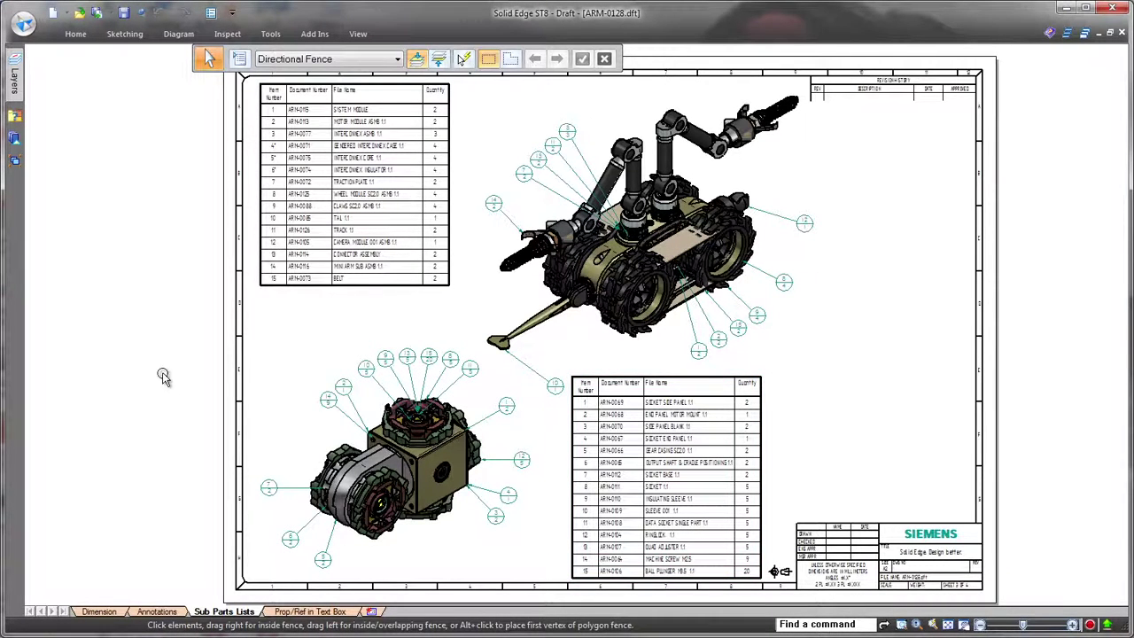
# - On the Prop/Ref in Text Box sheet, relabel datum A as A-A
pyautogui.click(288, 611)
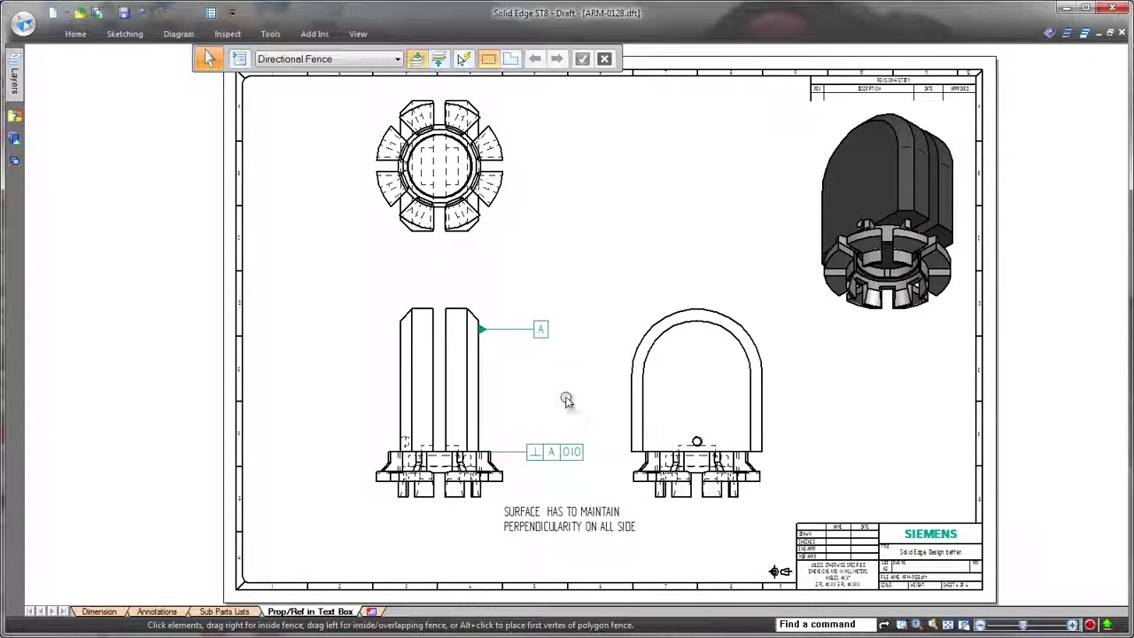
pyautogui.scroll(2, 567, 398)
pyautogui.moveTo(545, 441); pyautogui.dragTo(562, 321, button='middle')
pyautogui.scroll(1, 565, 301)
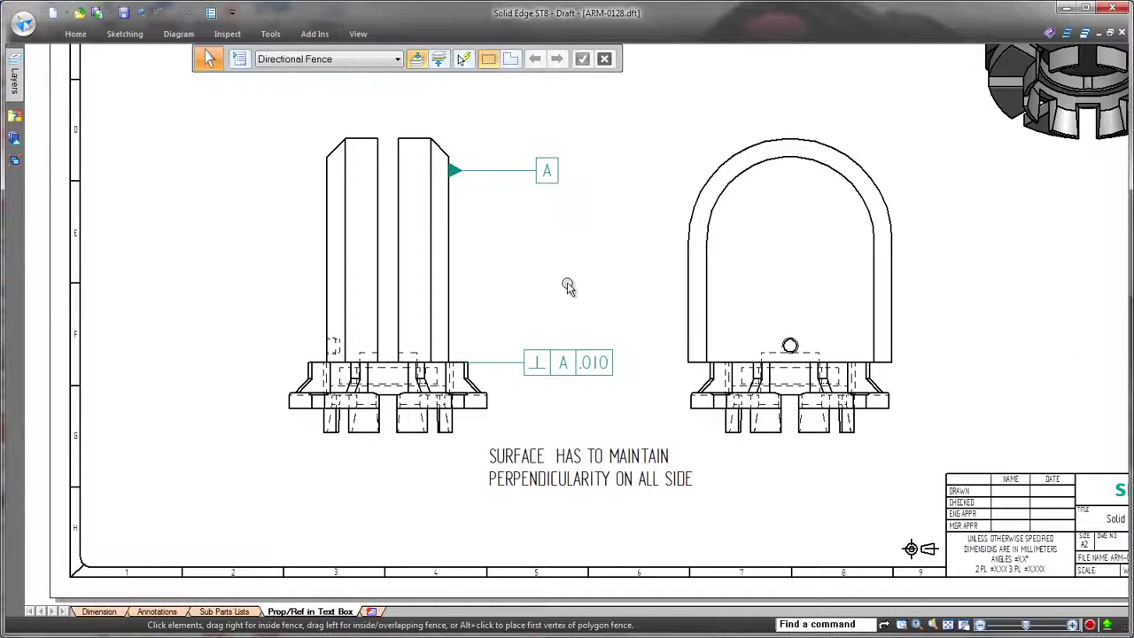
pyautogui.click(546, 170)
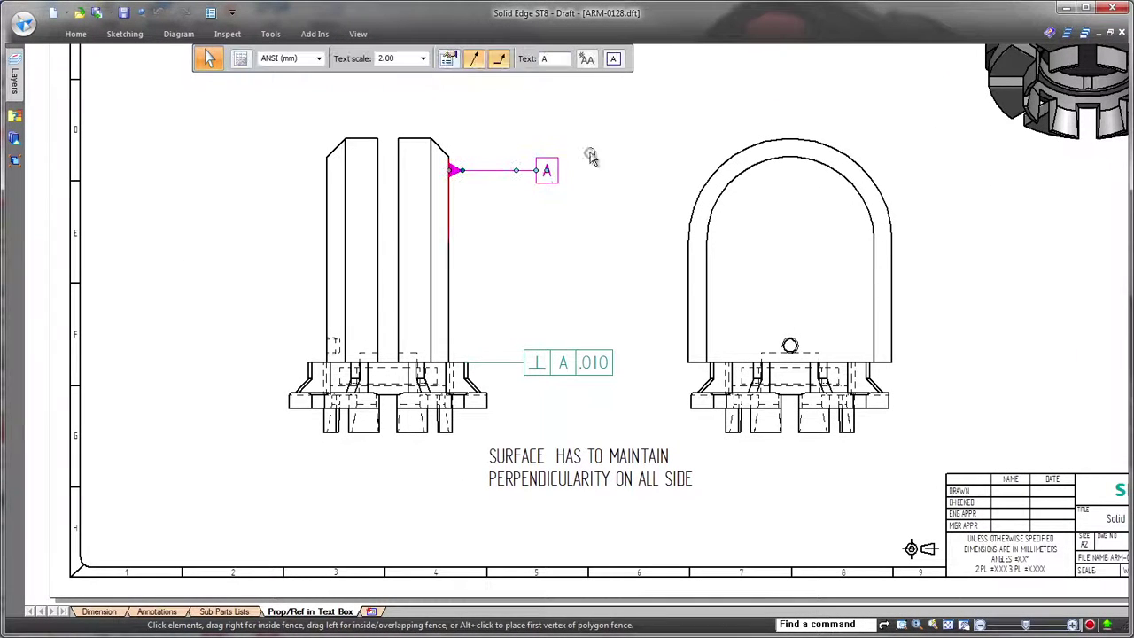
pyautogui.click(558, 60)
pyautogui.write('-A')
pyautogui.click(602, 292)
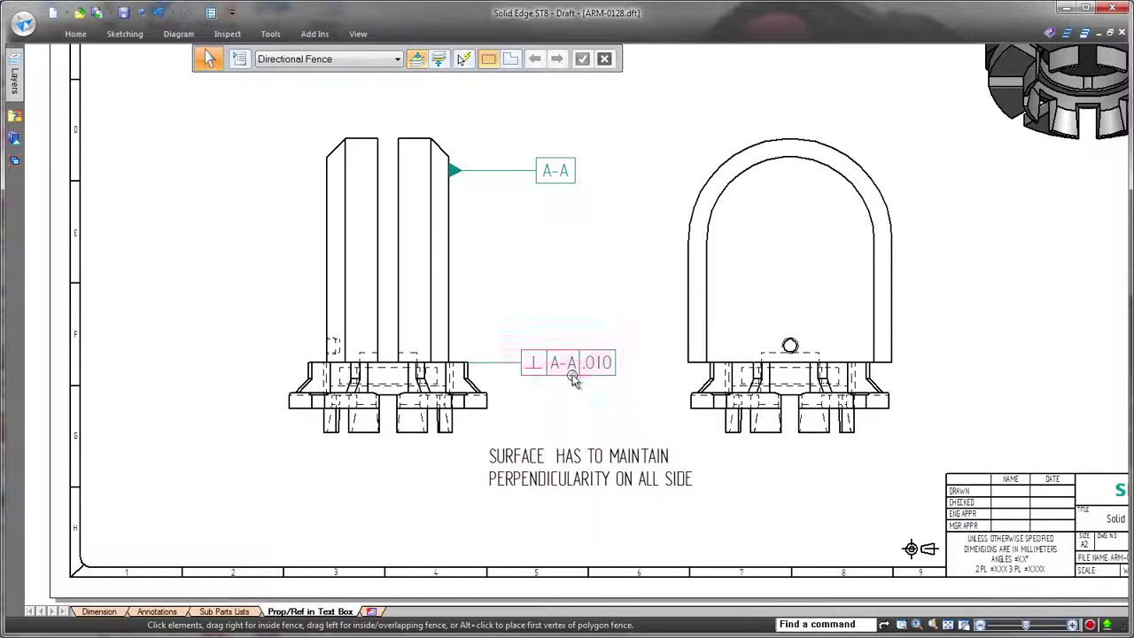
# - Insert linked reference text to the A-A datum label into the perpendicularity note
pyautogui.doubleClick(550, 455)
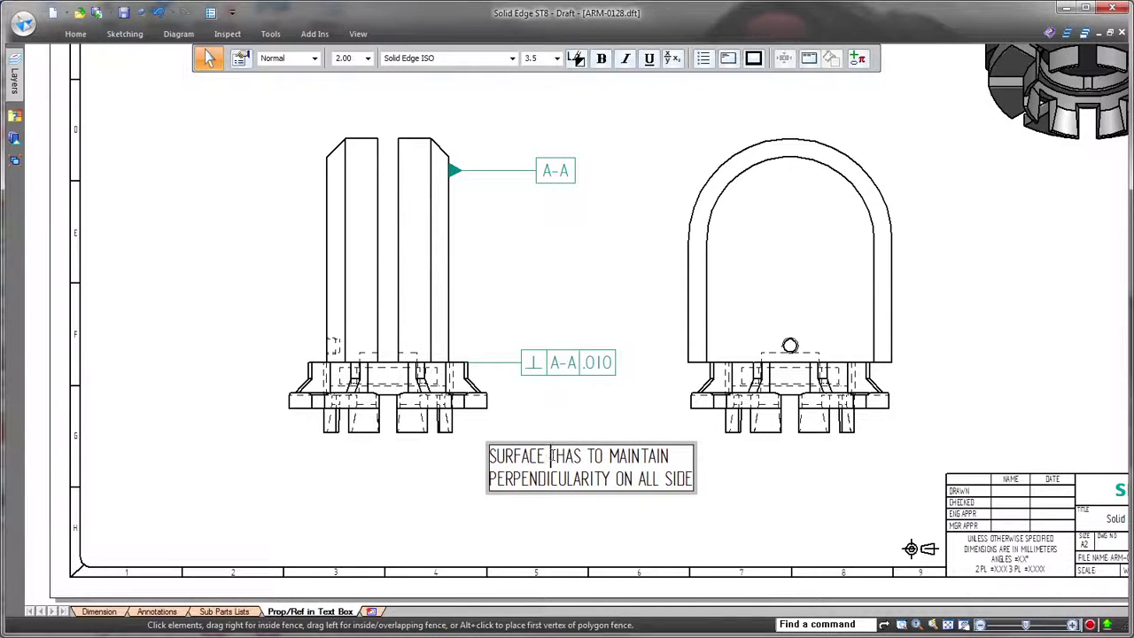
pyautogui.click(857, 58)
pyautogui.click(889, 122)
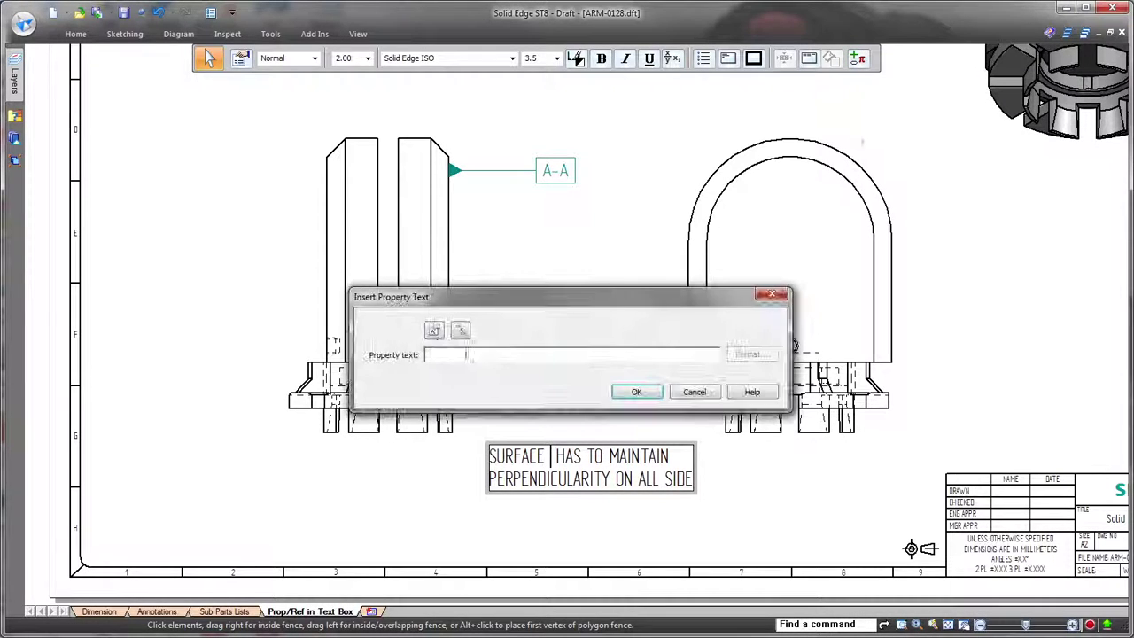
pyautogui.click(433, 331)
pyautogui.click(591, 533)
pyautogui.click(459, 330)
pyautogui.click(455, 300)
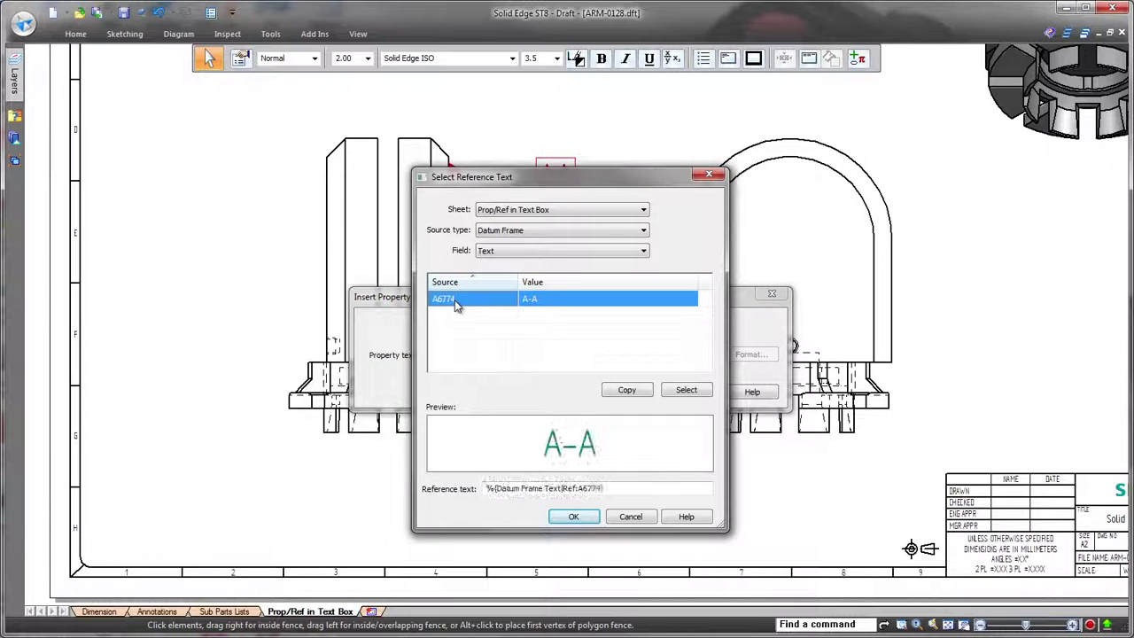
pyautogui.click(575, 515)
pyautogui.click(637, 388)
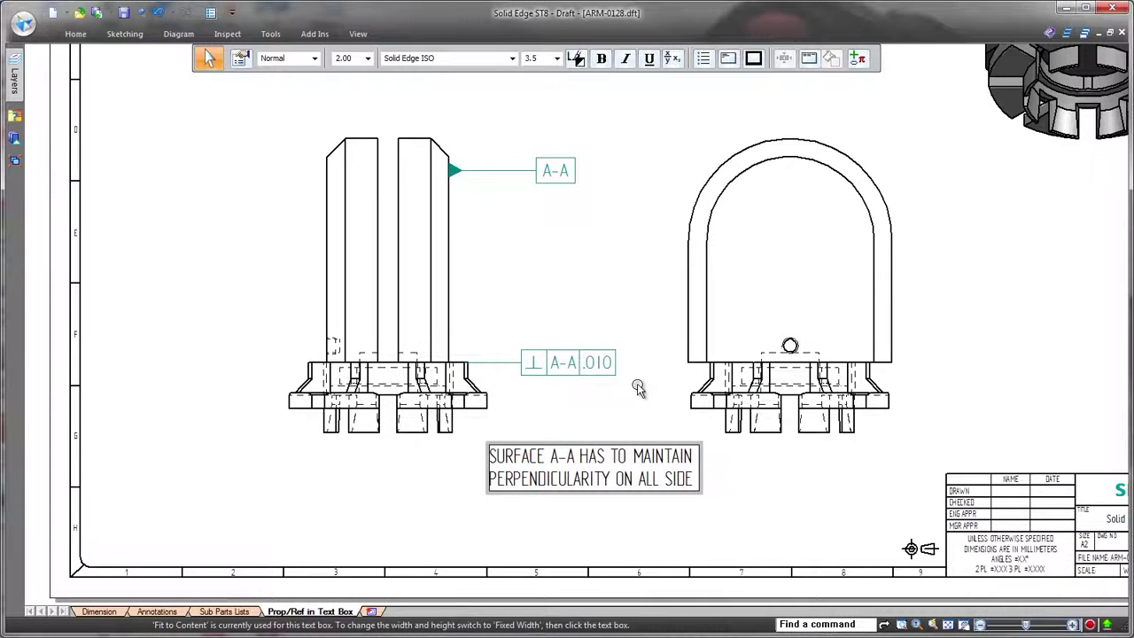
# - Change the datum label text to C-C
pyautogui.click(563, 175)
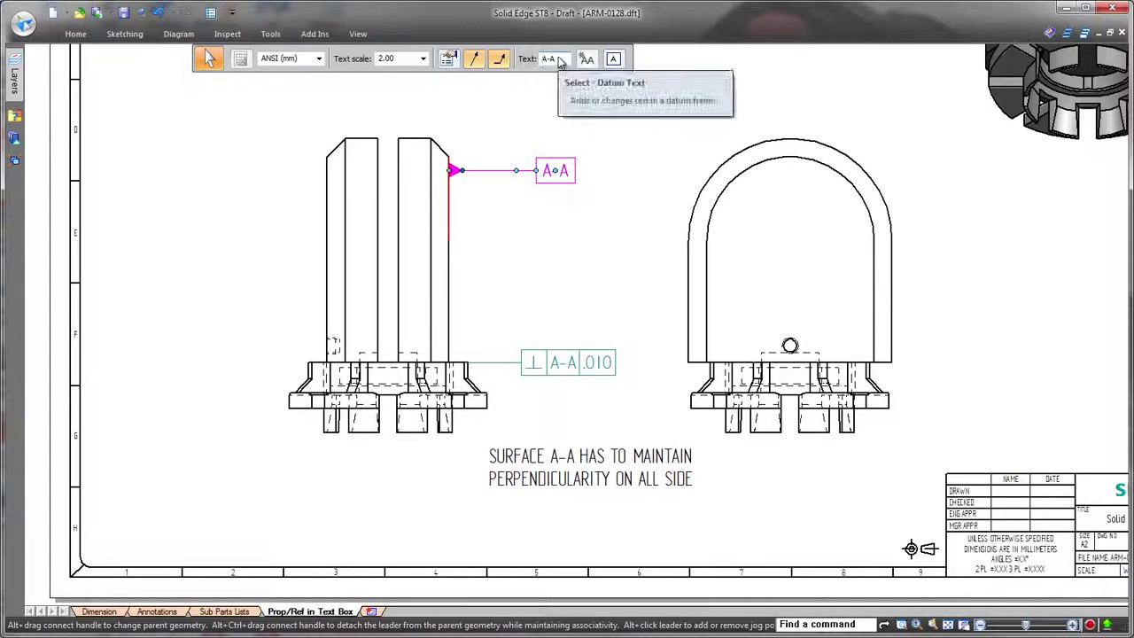
pyautogui.doubleClick(555, 58)
pyautogui.write('C')
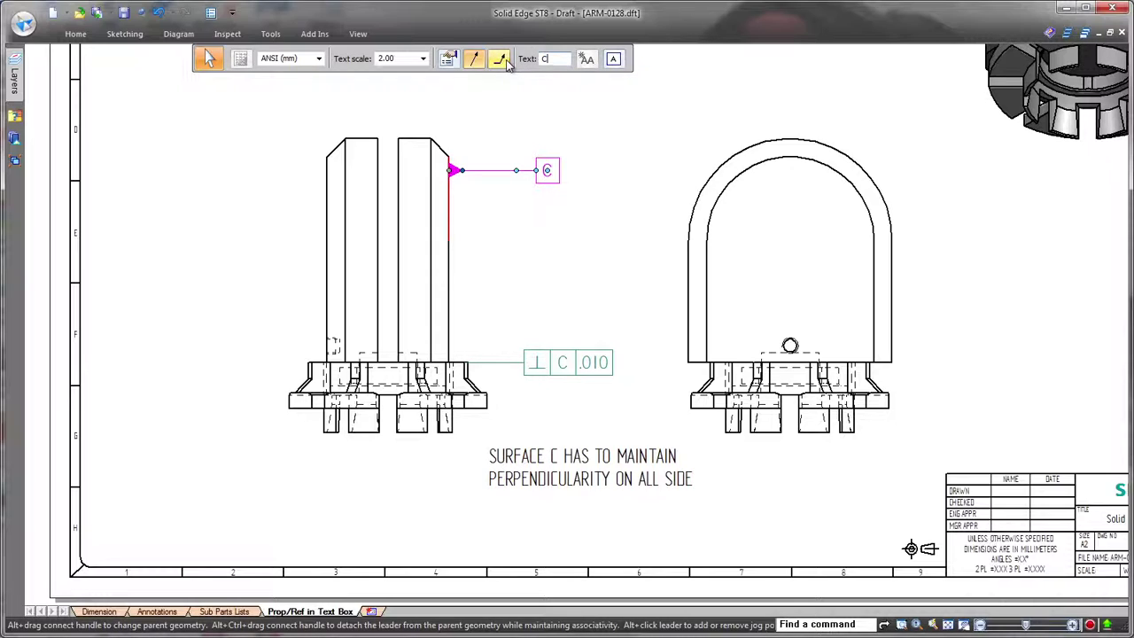
pyautogui.write('-C')
pyautogui.click(549, 222)
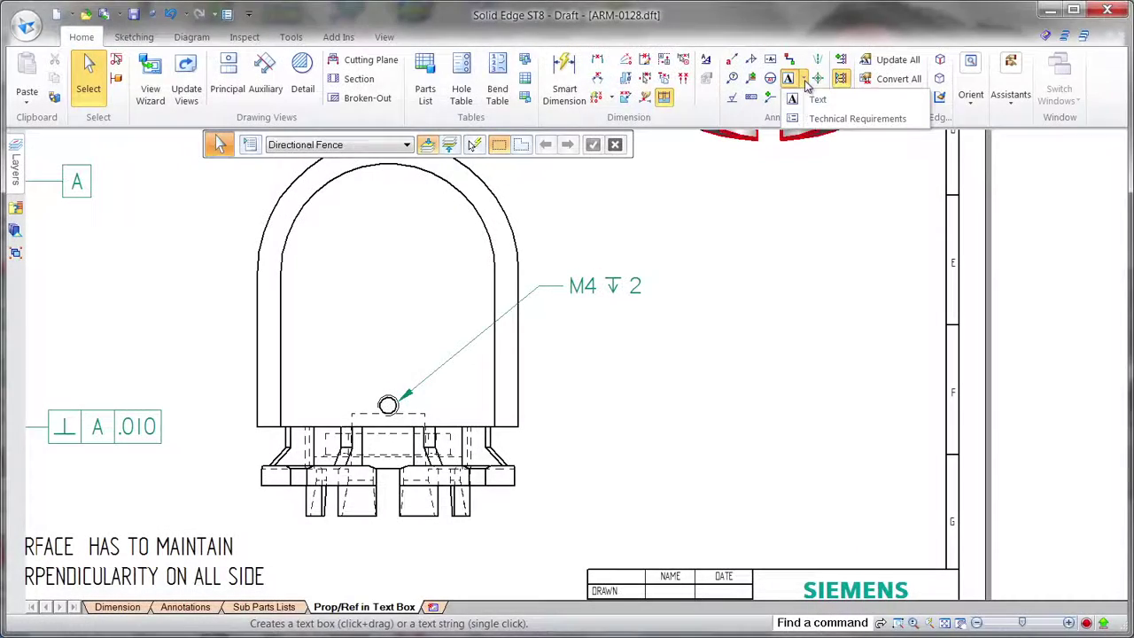
# - Enter ALL DIMENSIONS MUST BE CHECKED, STAMP PART NUMBER HERE, GLUE ALL AREAS as requirements and place them
pyautogui.click(840, 78)
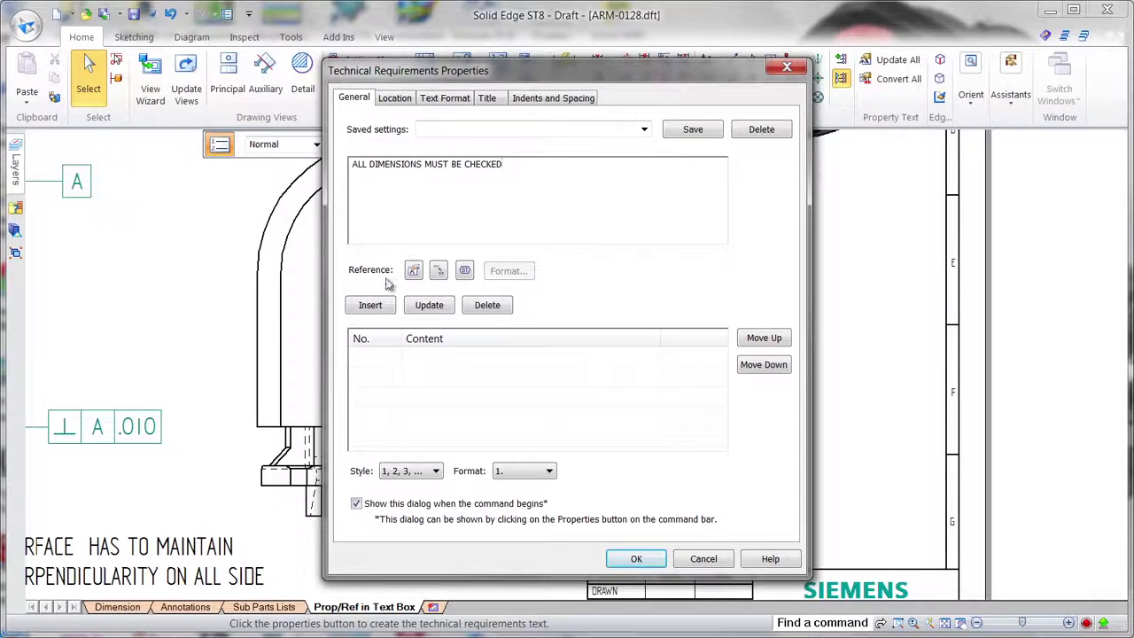
pyautogui.click(370, 305)
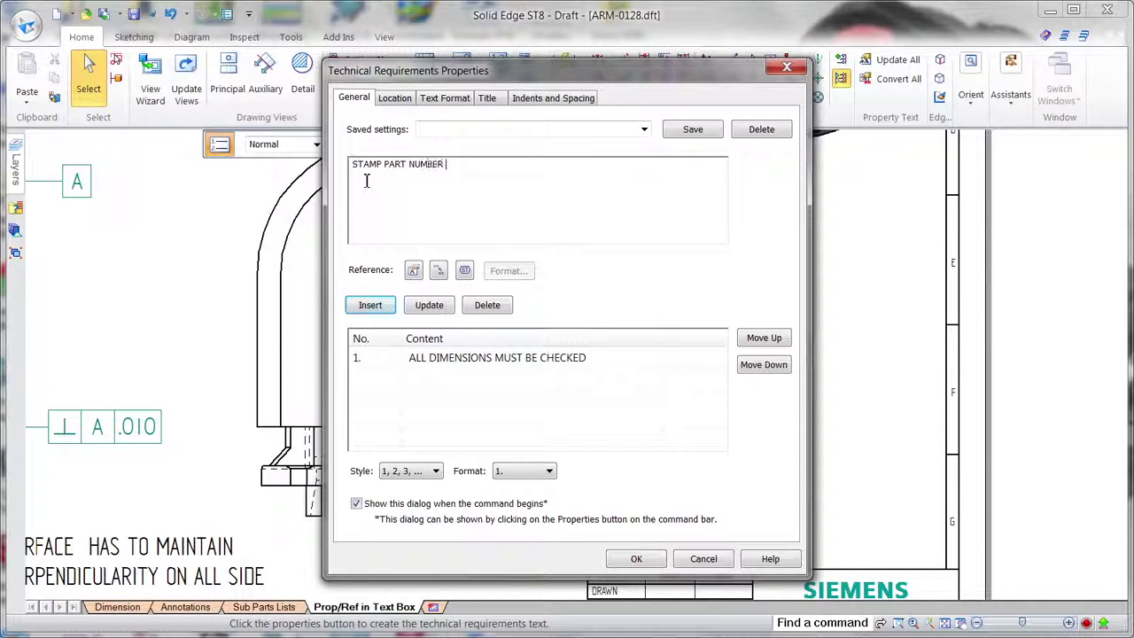
pyautogui.click(370, 305)
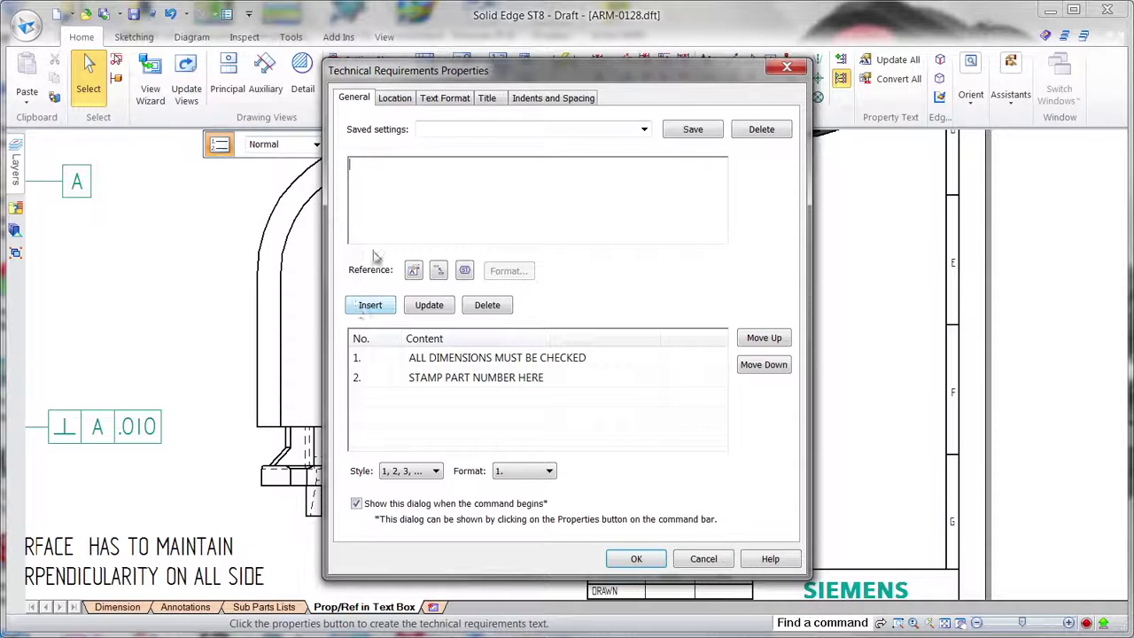
pyautogui.write('GLUE ALL AREAS')
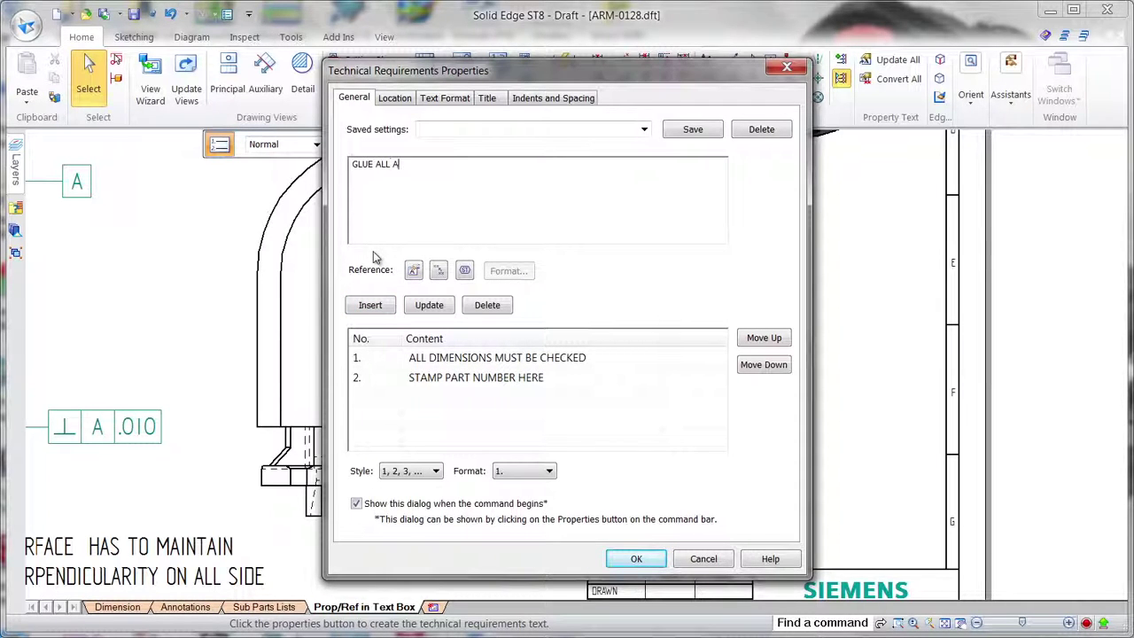
pyautogui.click(370, 305)
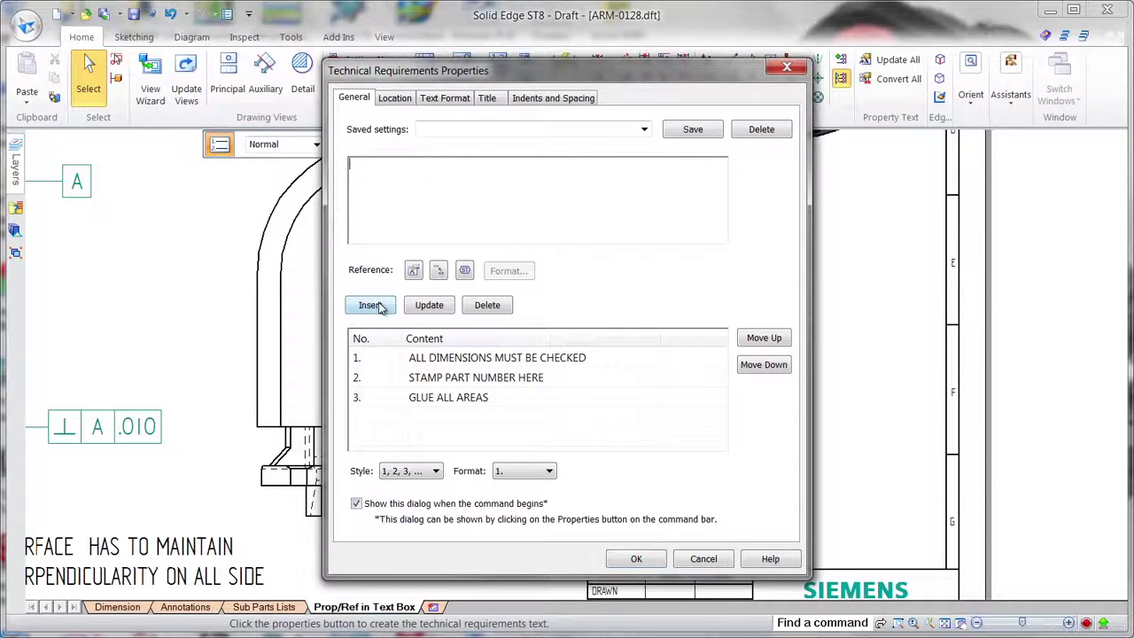
pyautogui.click(634, 558)
# - Create a callout reading SEE NOTE plus requirement 2's linked number, leader on the part outline
pyautogui.click(731, 59)
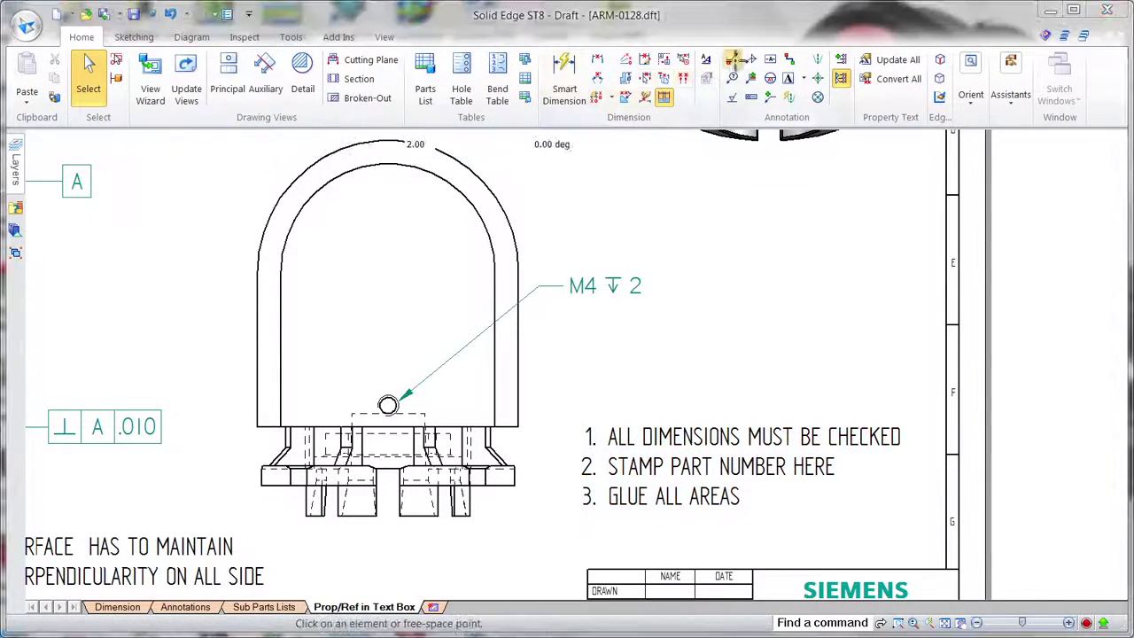
pyautogui.click(232, 317)
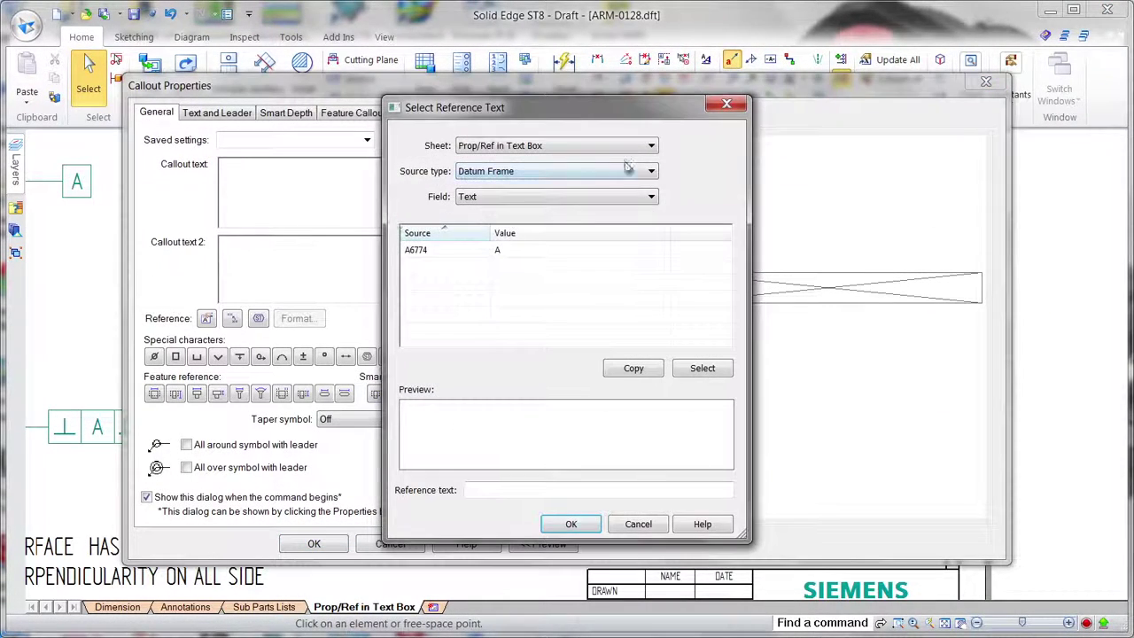
pyautogui.click(651, 170)
pyautogui.click(608, 294)
pyautogui.click(447, 266)
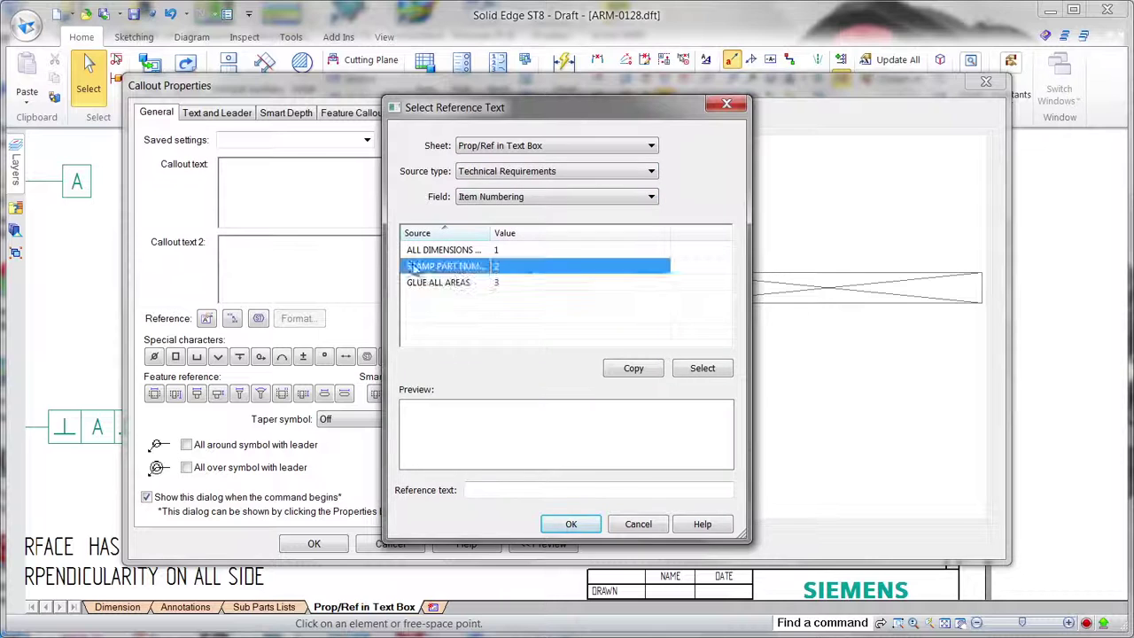
pyautogui.click(570, 524)
pyautogui.click(221, 166)
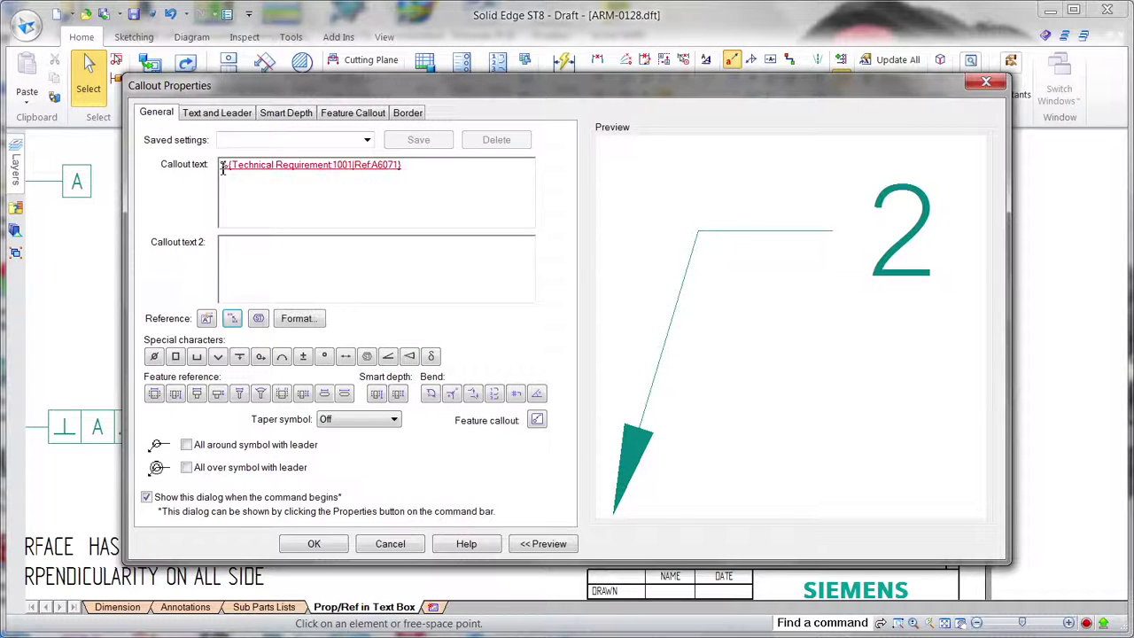
pyautogui.write('SEE NOTE')
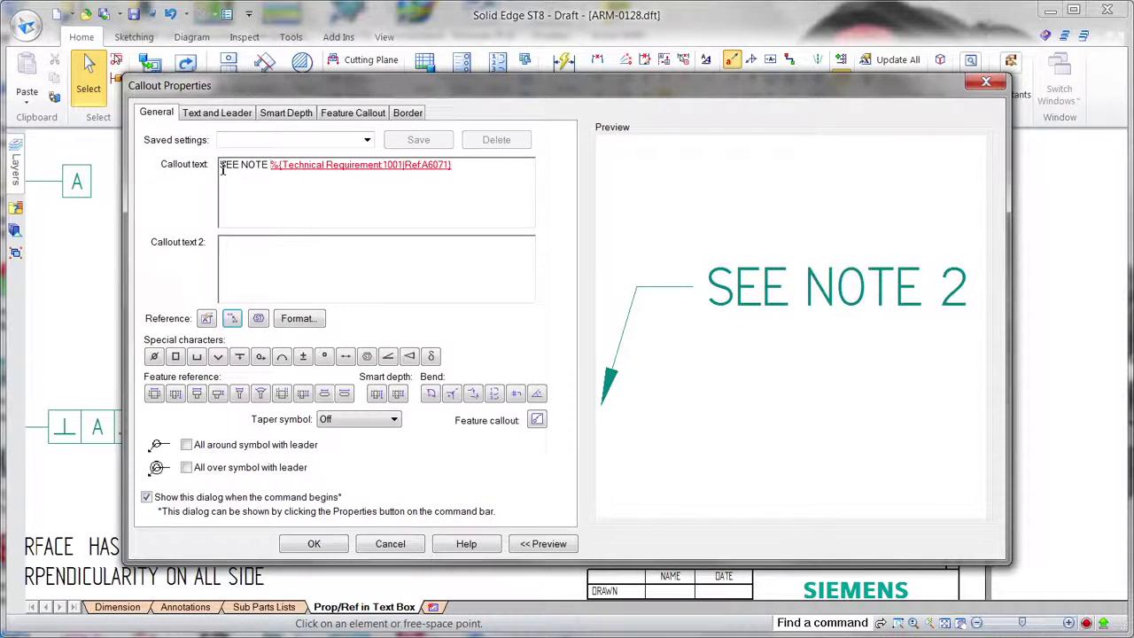
pyautogui.click(313, 543)
pyautogui.click(525, 363)
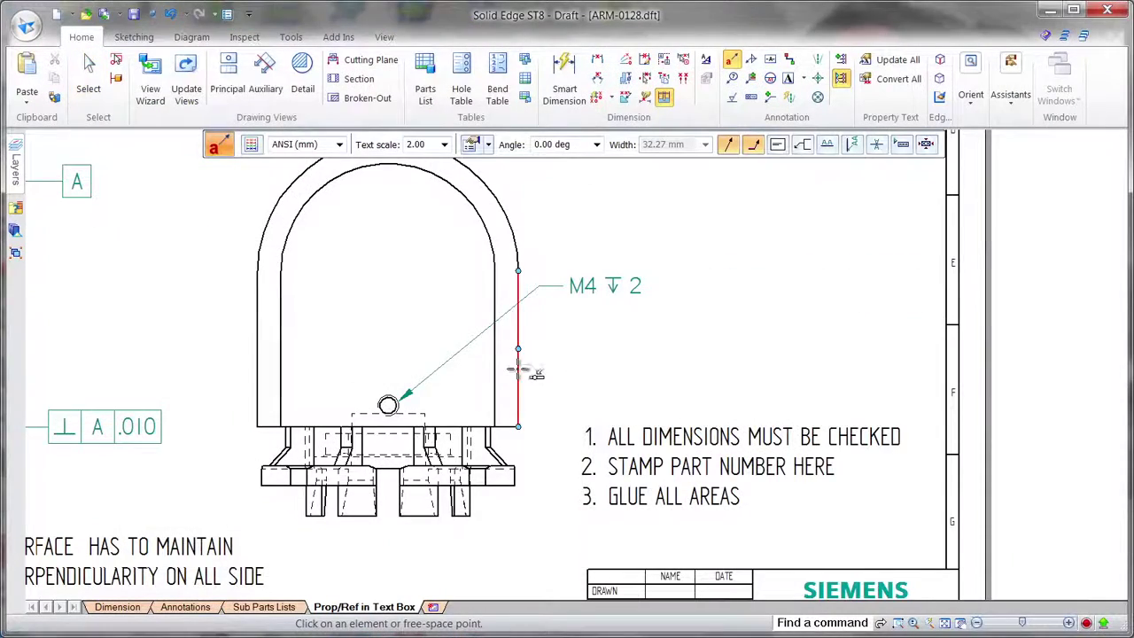
# - Place the SEE NOTE 2 callout, then move STAMP PART NUMBER HERE down to requirement 3
pyautogui.click(587, 330)
pyautogui.press('Escape')
pyautogui.doubleClick(756, 467)
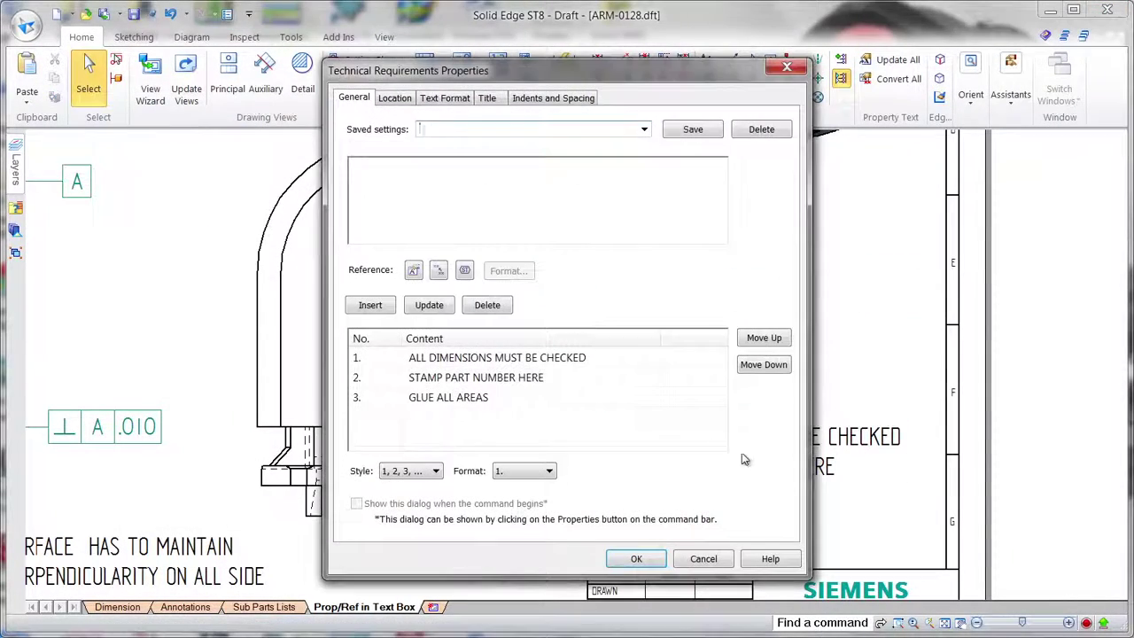
pyautogui.click(418, 381)
pyautogui.click(778, 369)
pyautogui.click(653, 560)
pyautogui.click(587, 550)
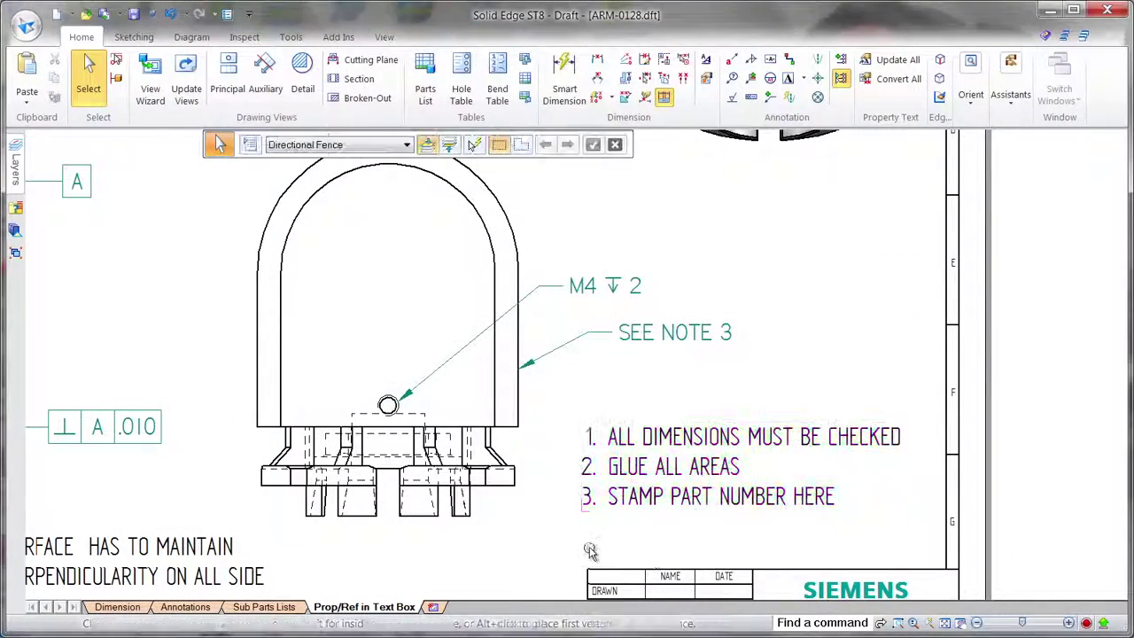